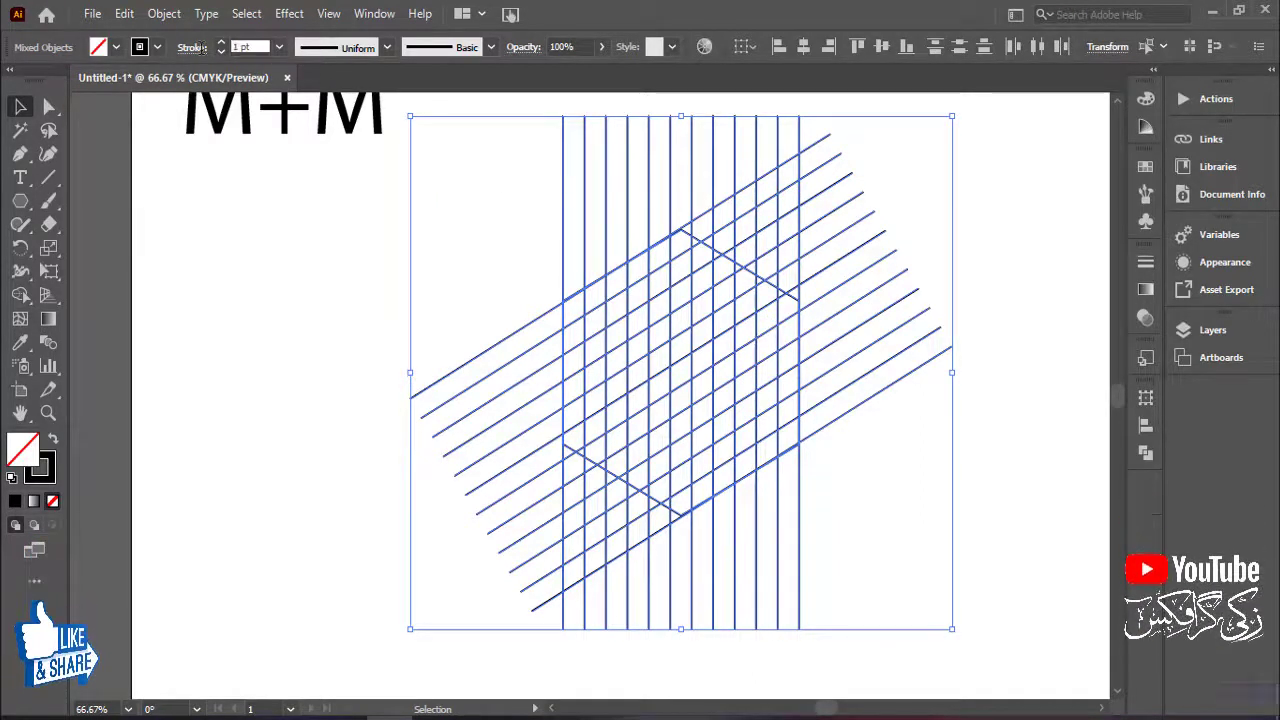
Set the stroke weight of the selected hexagon and grid lines to 0.75 pt
key(Up)
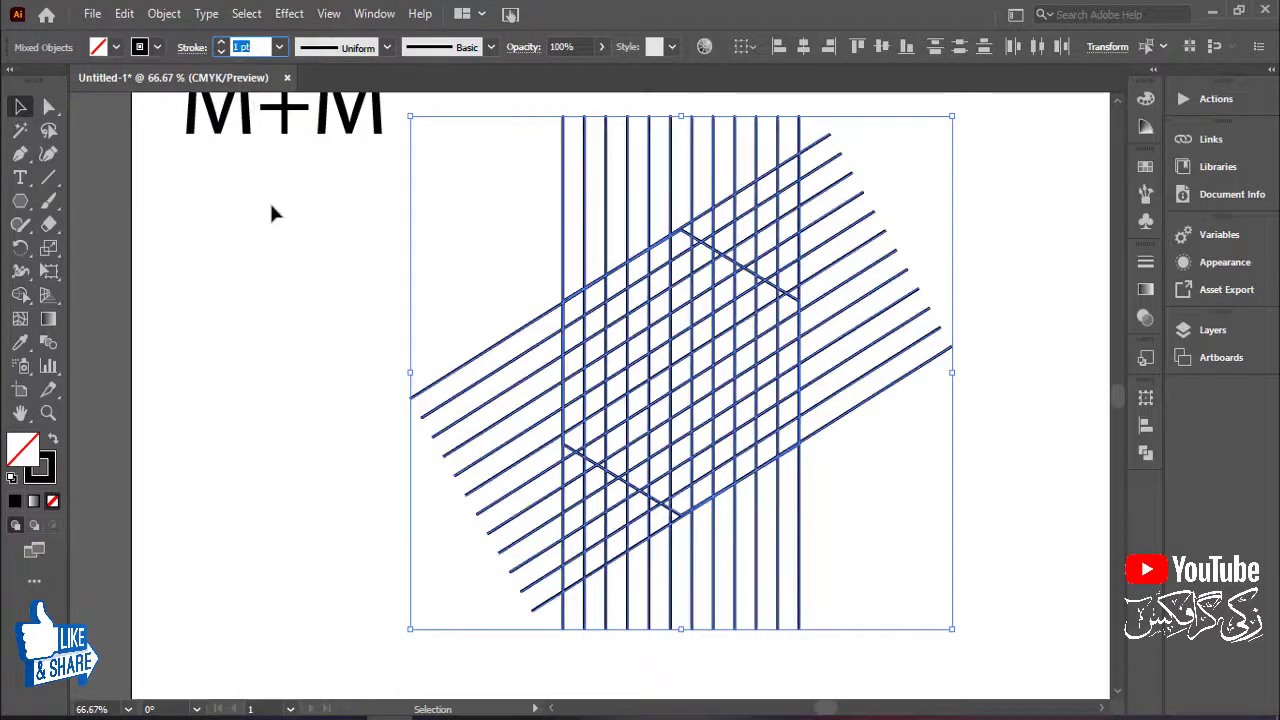
key(Down)
key(Down)
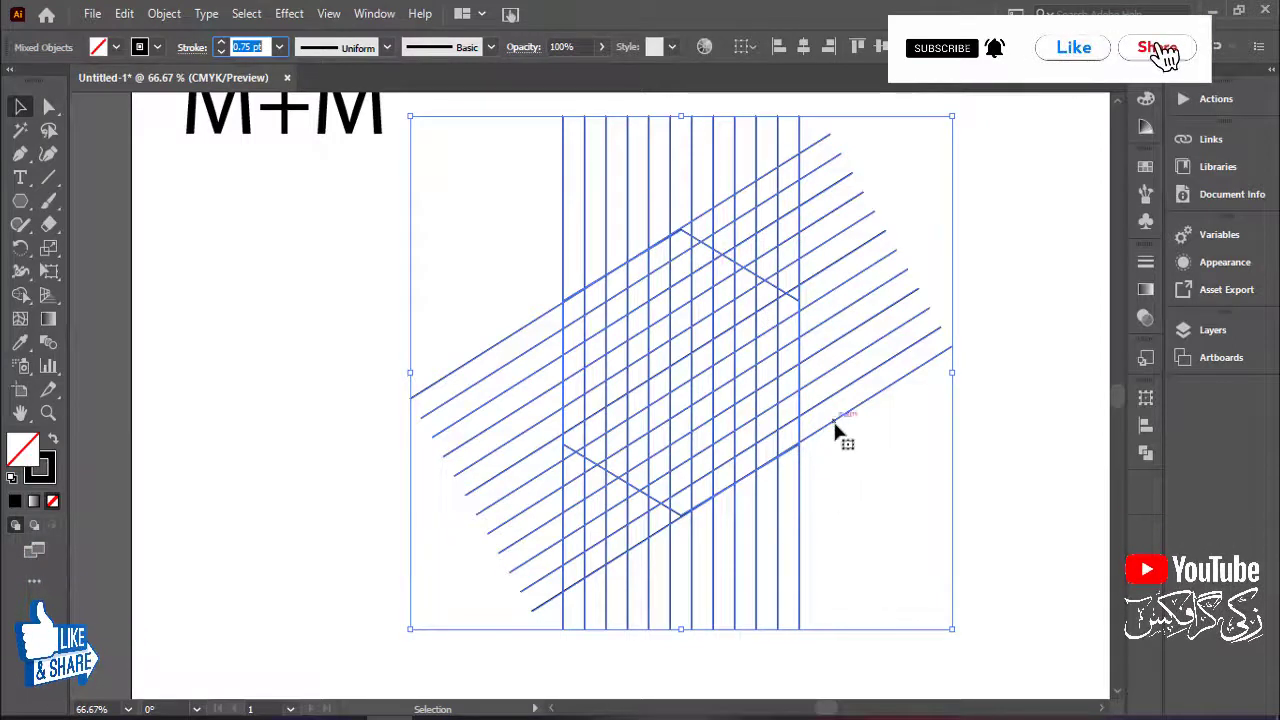
Try to merge a grid cell inside the hexagon with the Shape Builder tool using a black fill
click(21, 297)
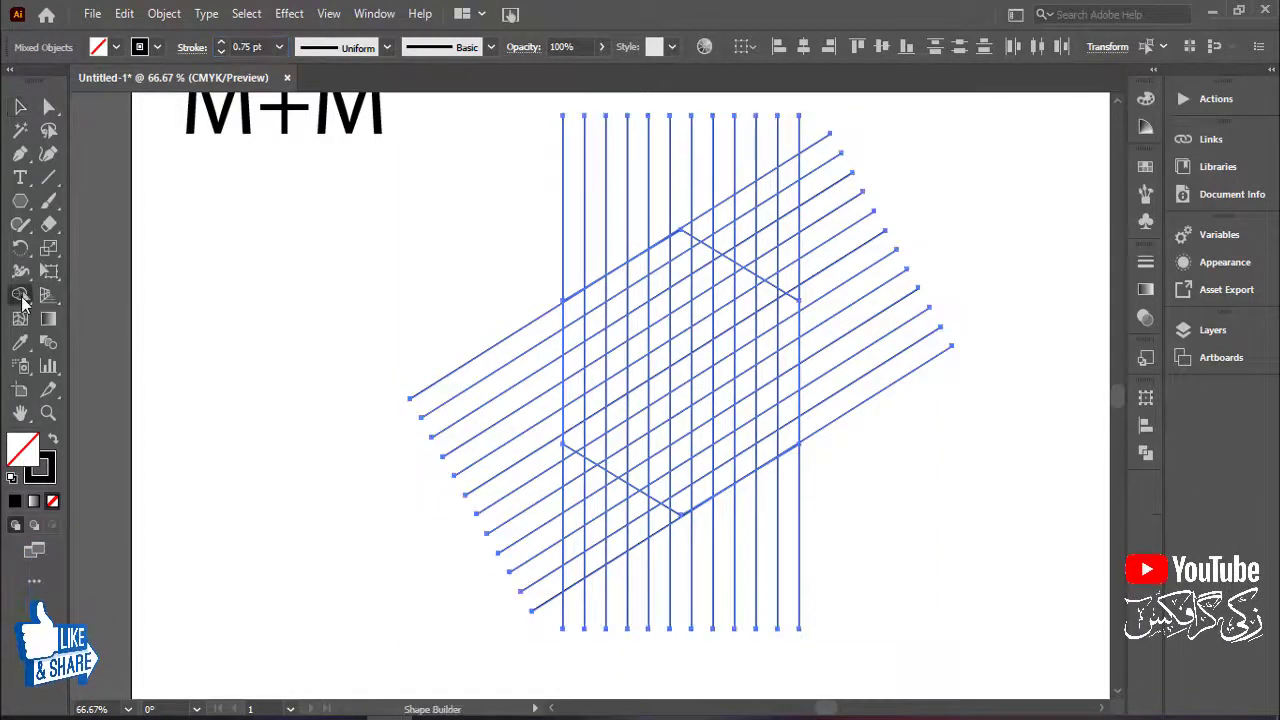
click(117, 47)
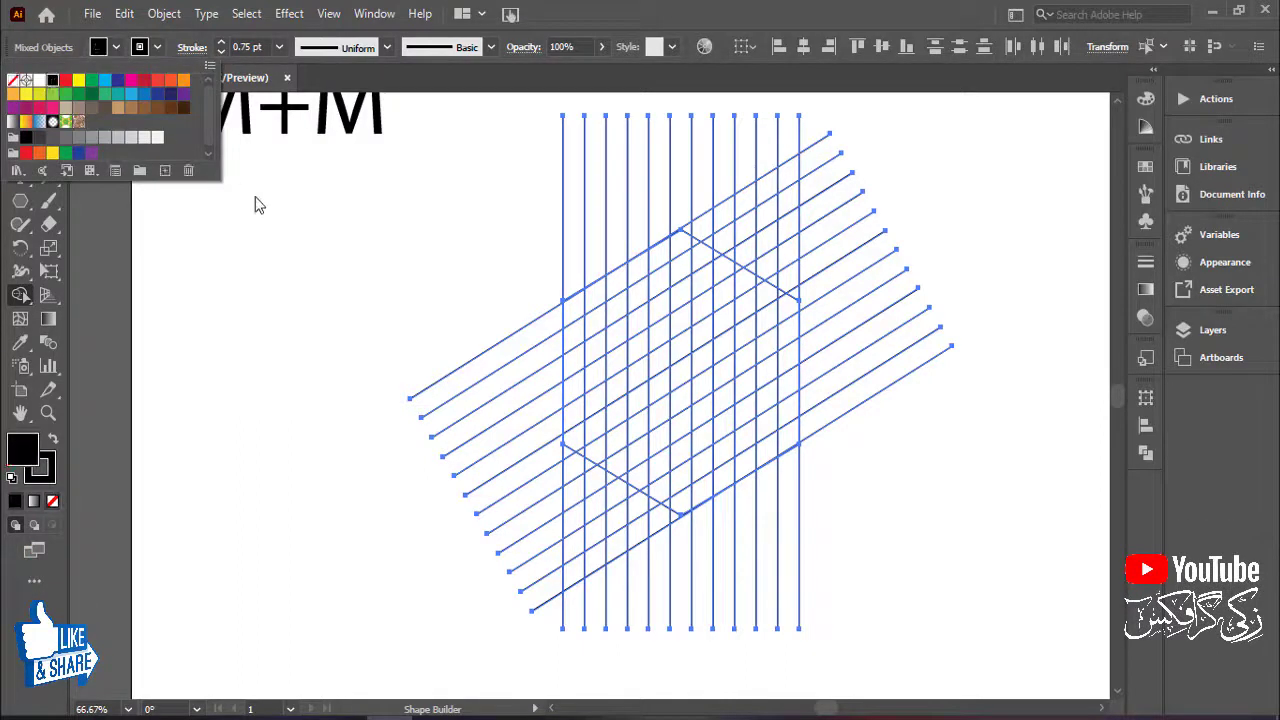
click(655, 347)
key(ctrl+plus)
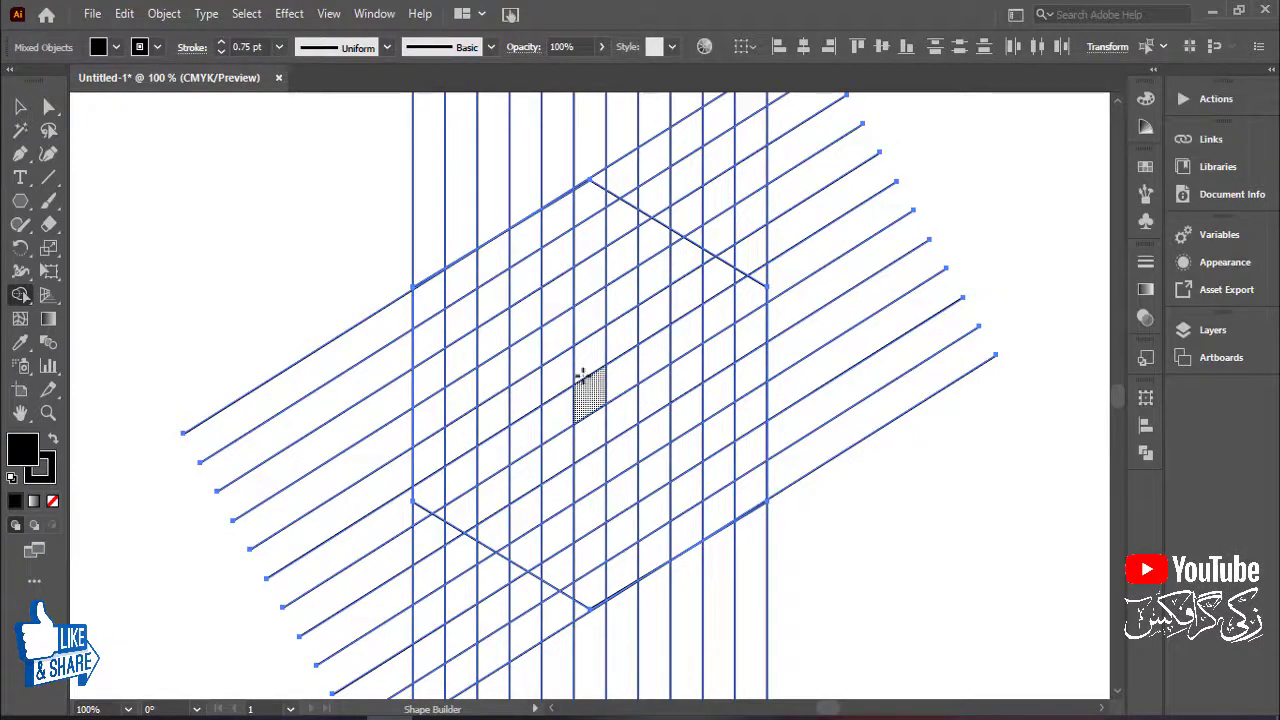
scroll(560, 460, left, 3)
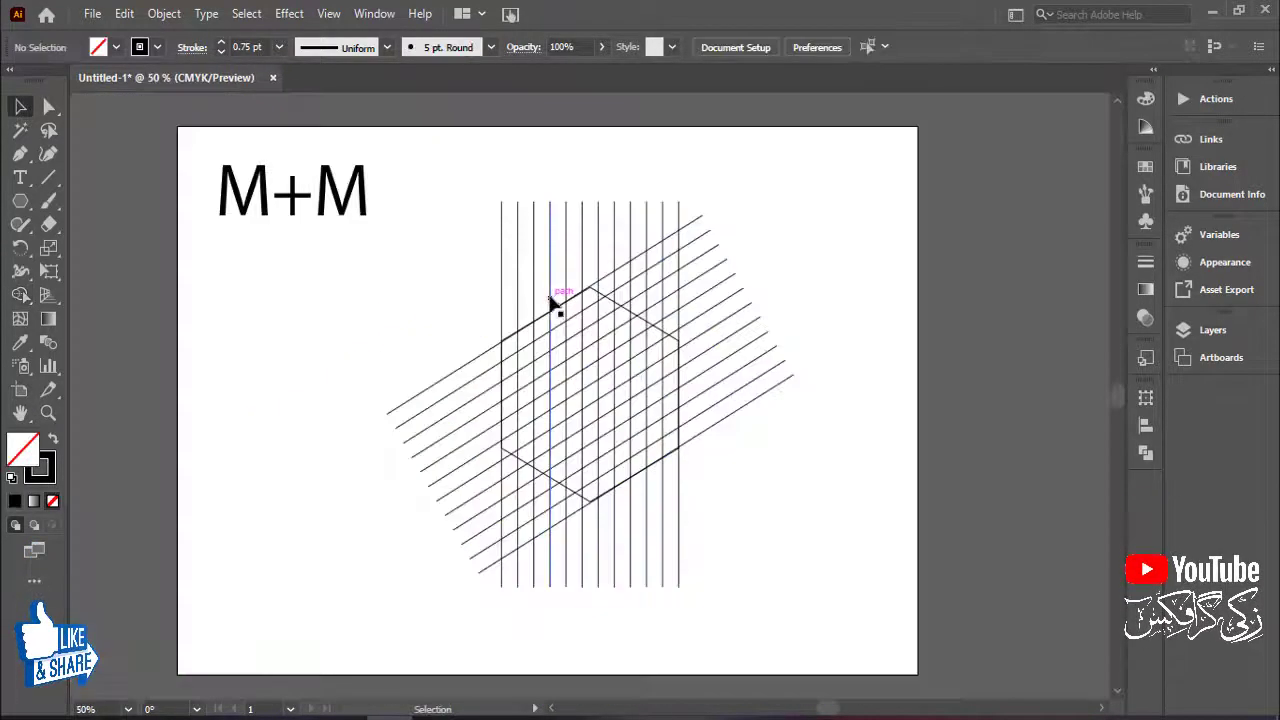
Create a reflected copy of the slanted line group across the vertical axis to complete the hexagonal grid
drag(401, 262, 797, 468)
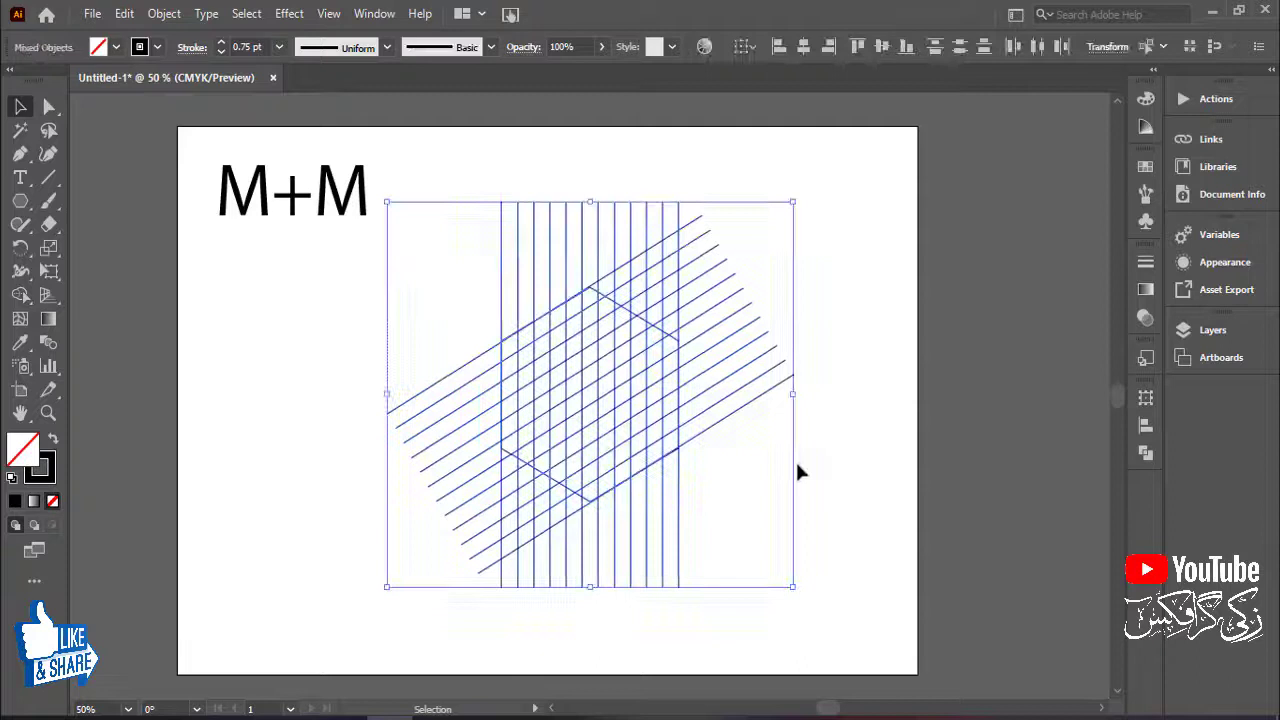
click(834, 343)
click(750, 348)
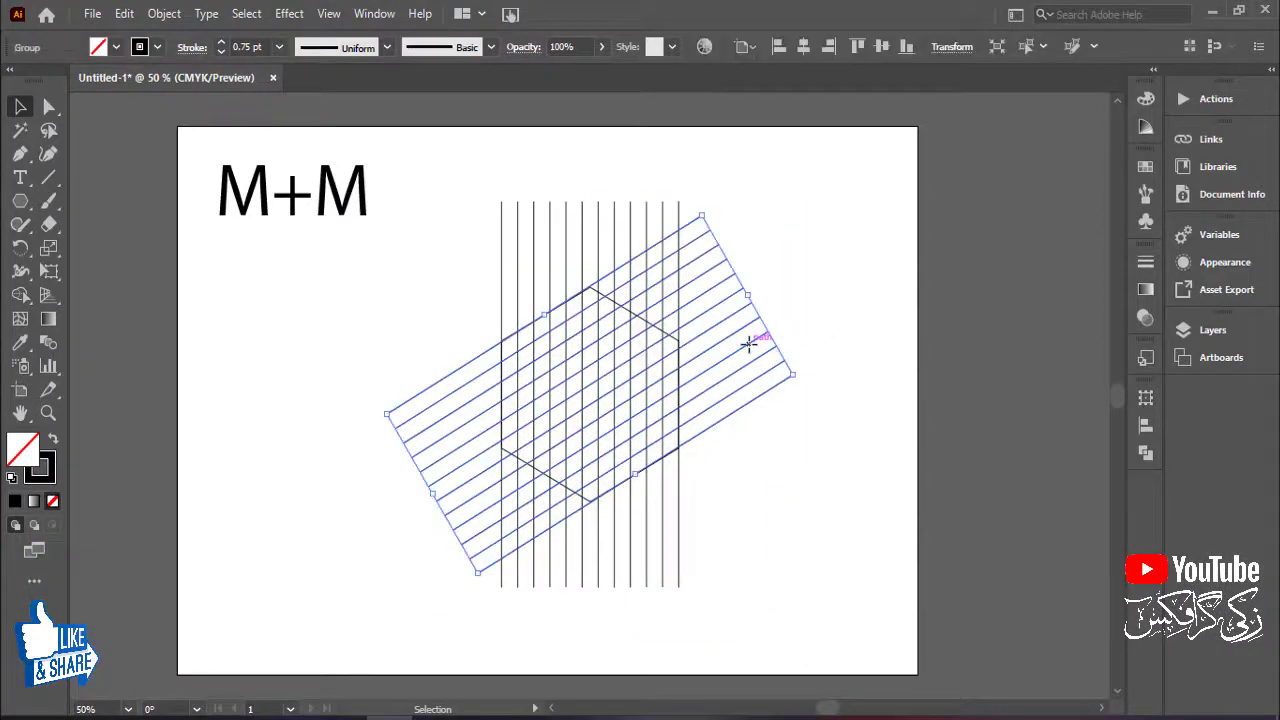
right_click(752, 350)
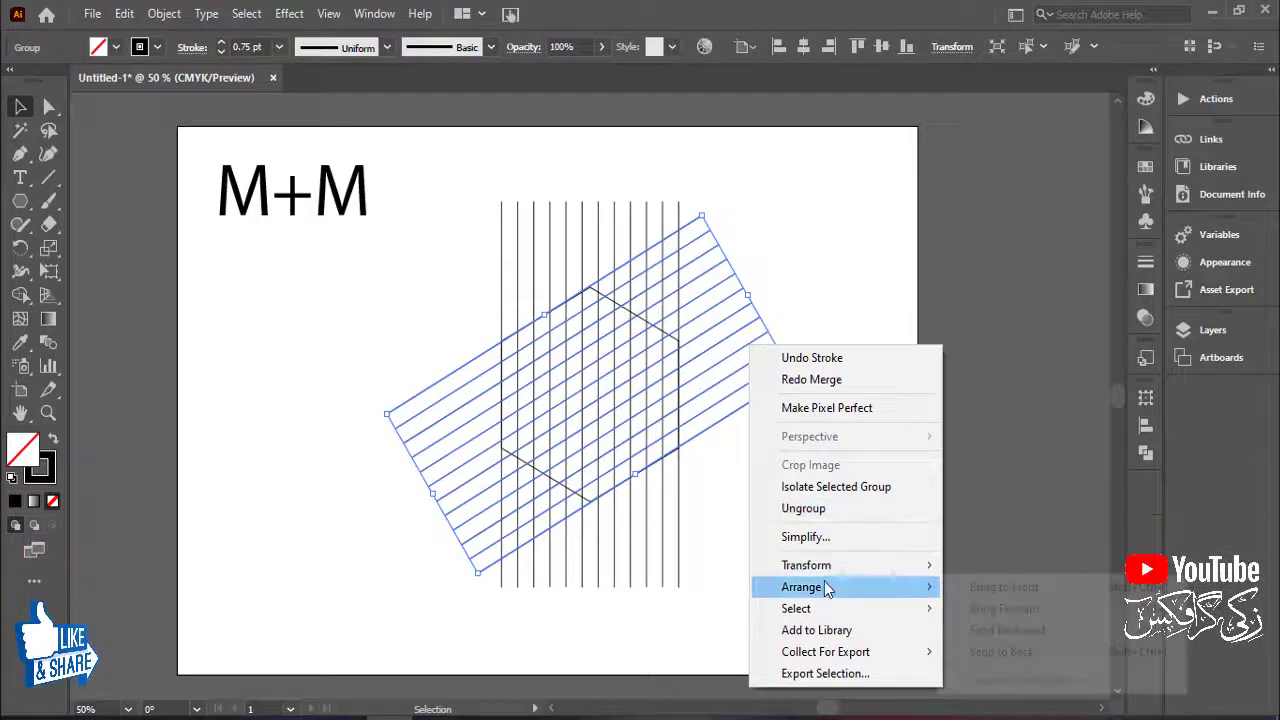
mouse_move(835, 575)
click(985, 634)
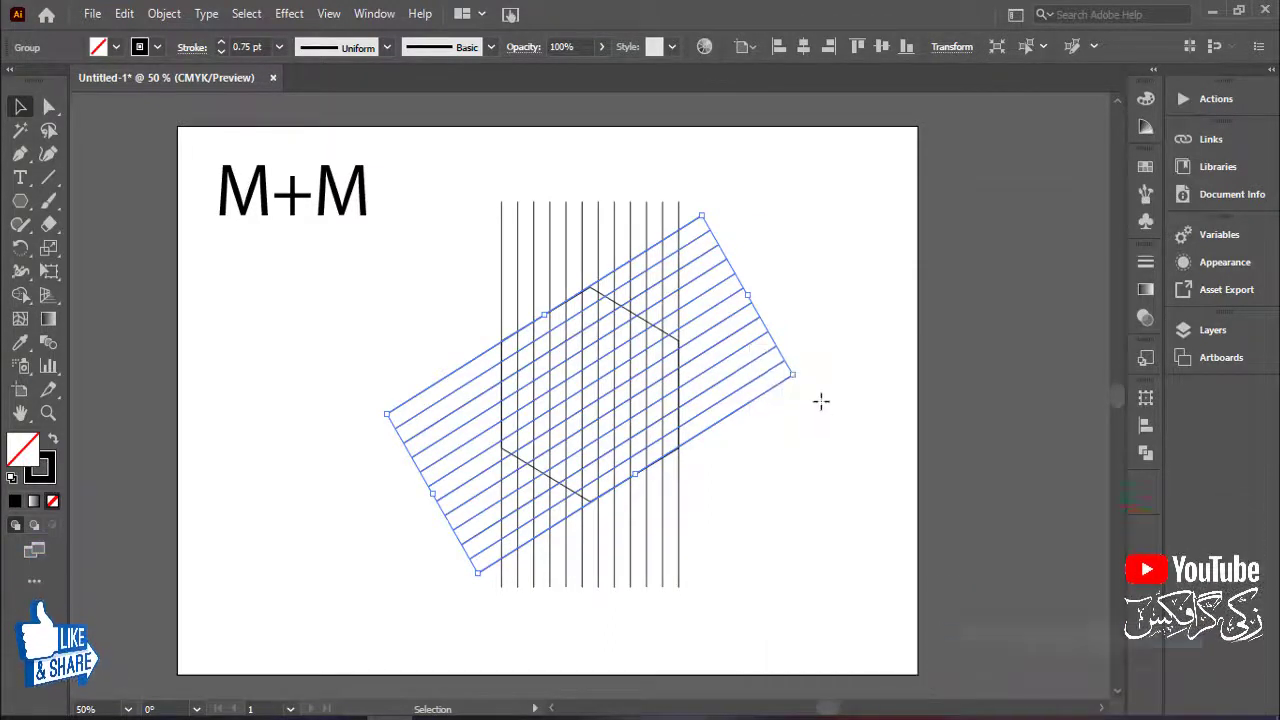
click(854, 517)
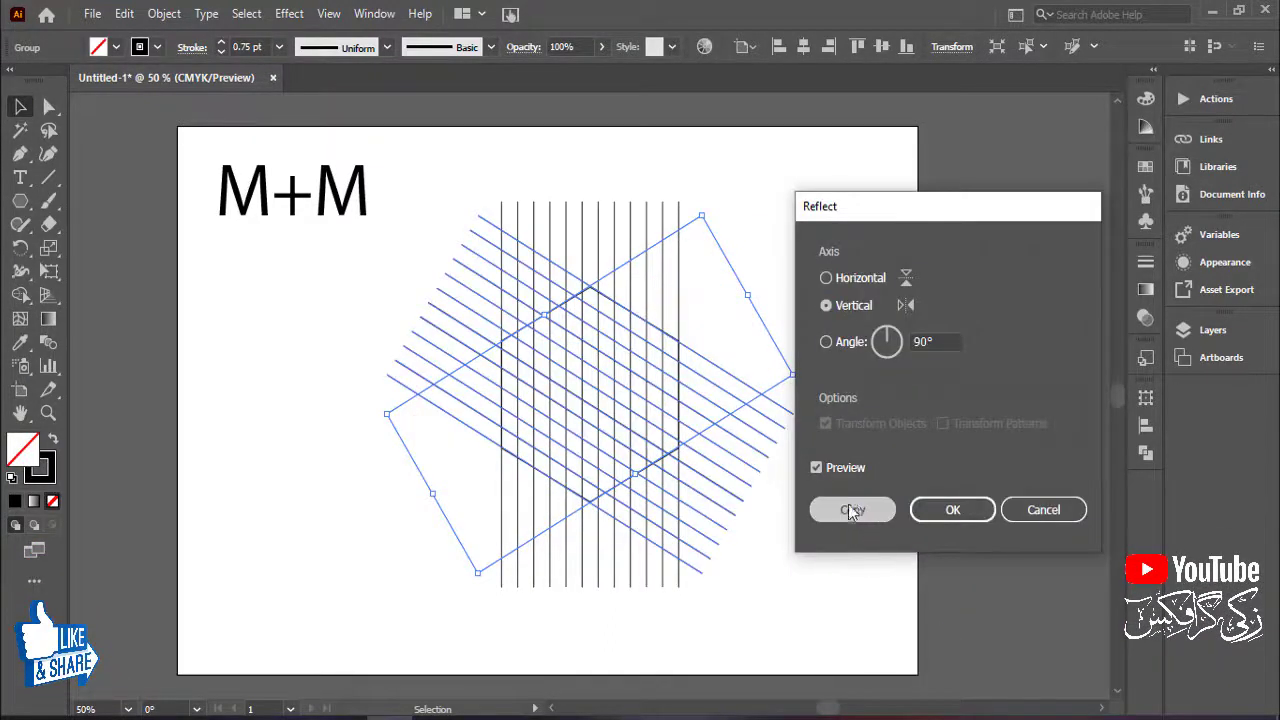
drag(808, 373, 891, 404)
click(877, 362)
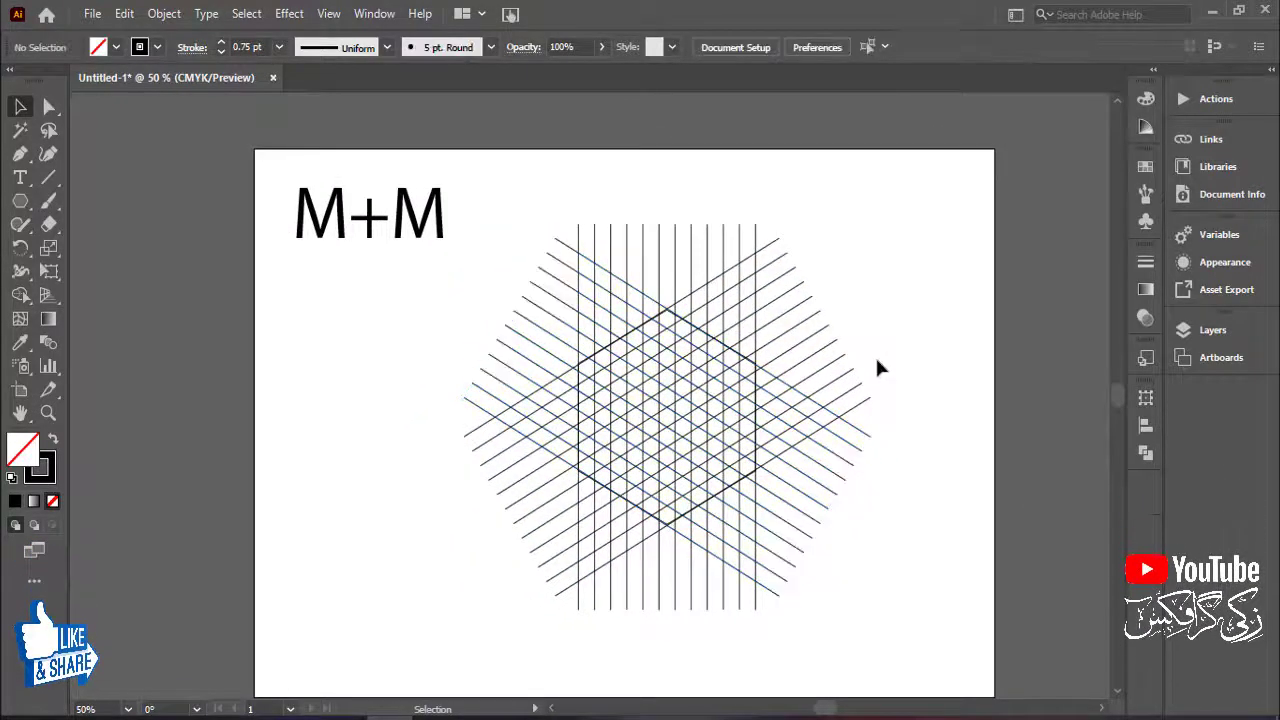
Set the stroke weight of the hexagon and all grid lines to 0.5 pt
key(ctrl+0)
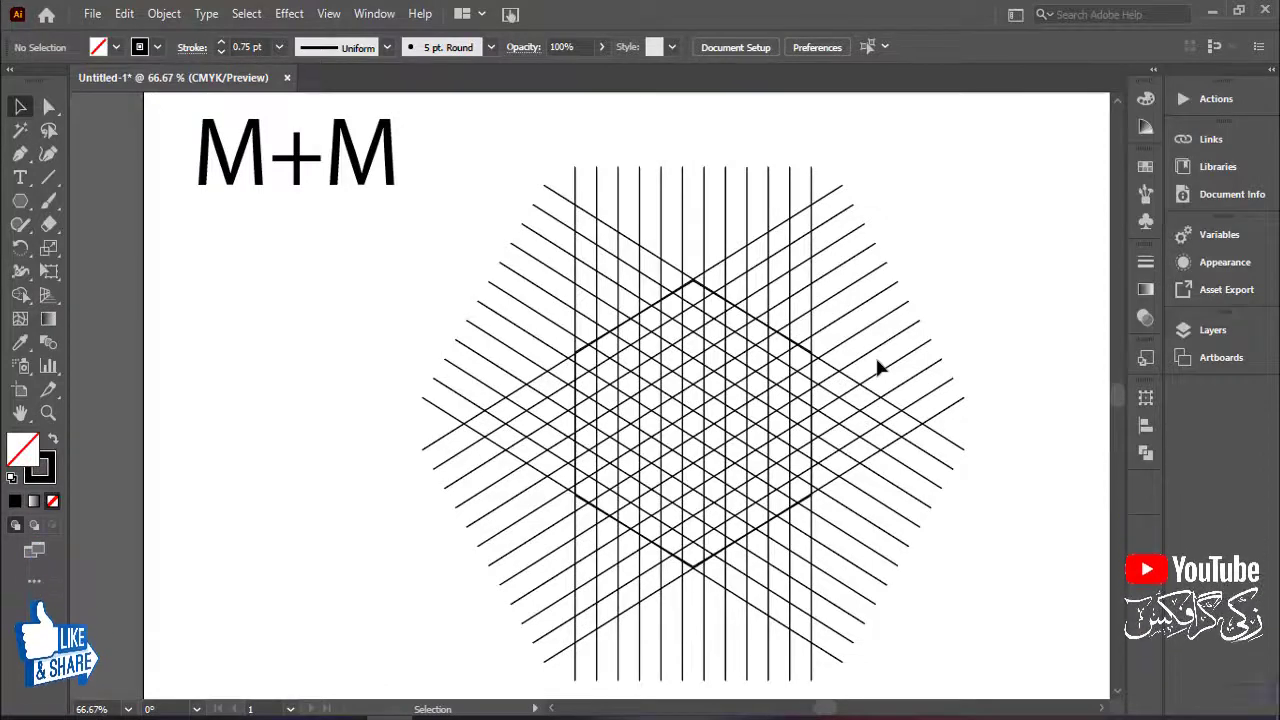
key(ctrl+plus)
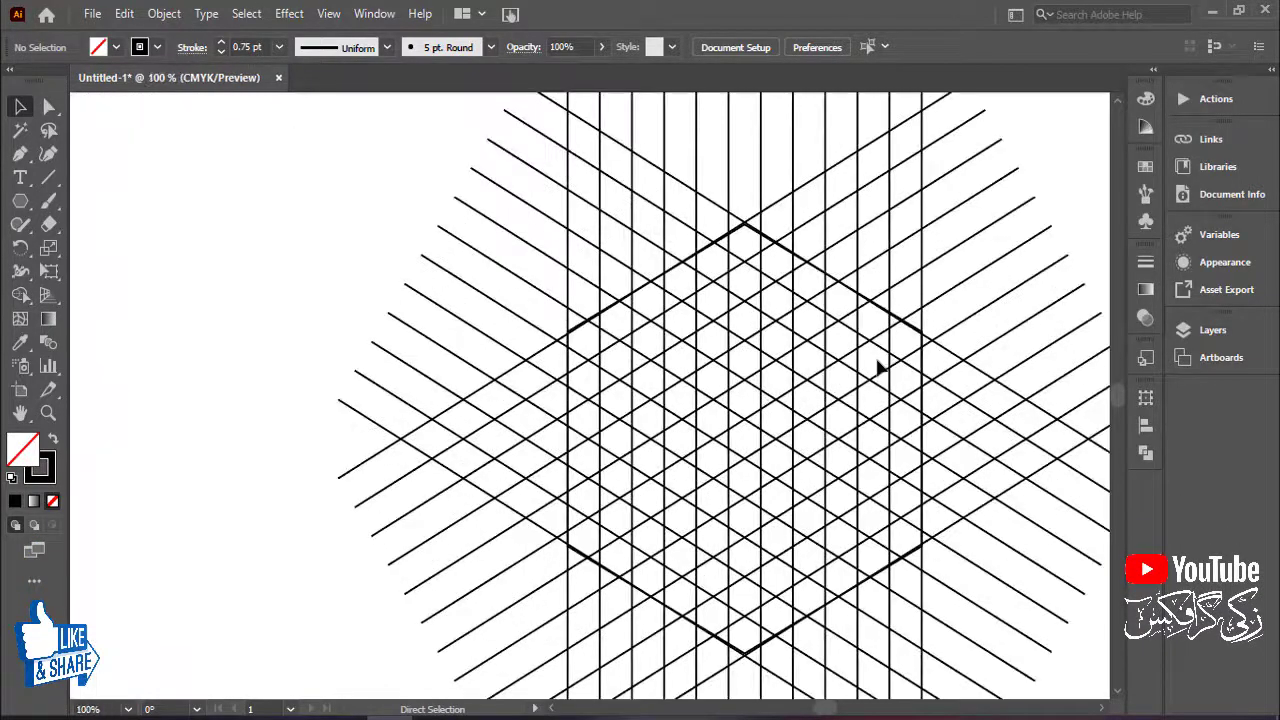
drag(857, 449, 756, 412)
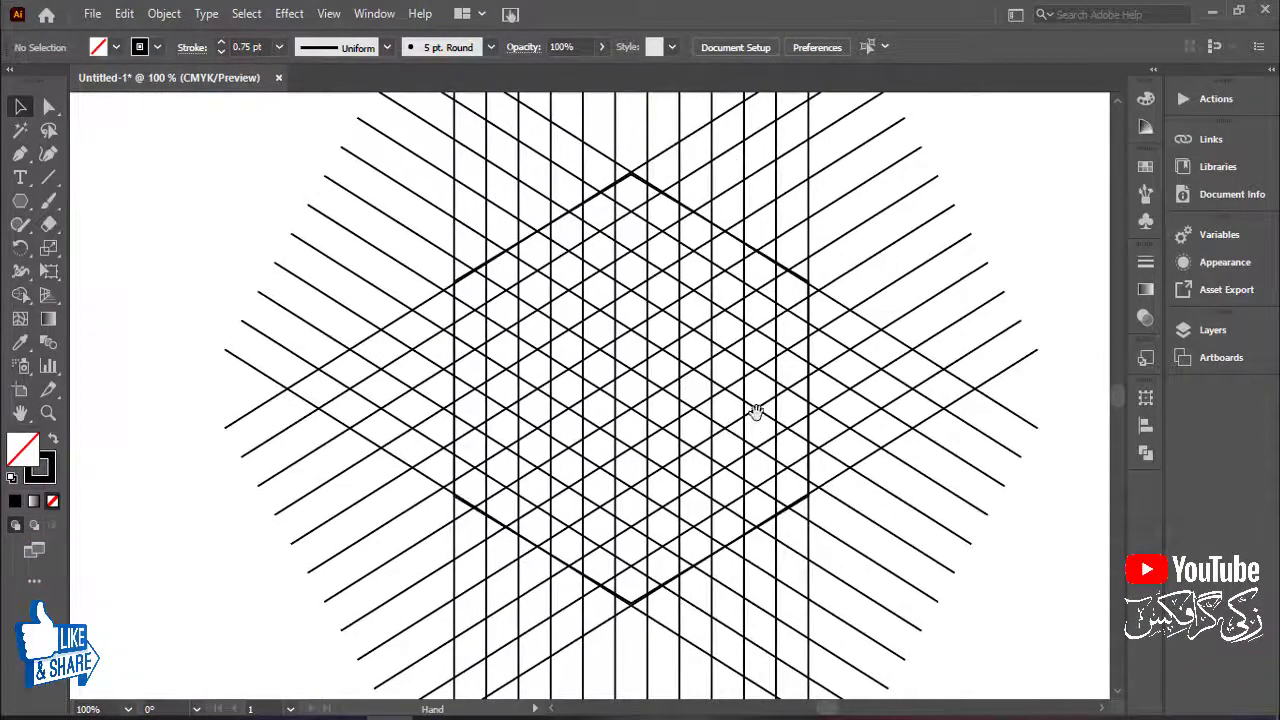
drag(219, 149, 928, 556)
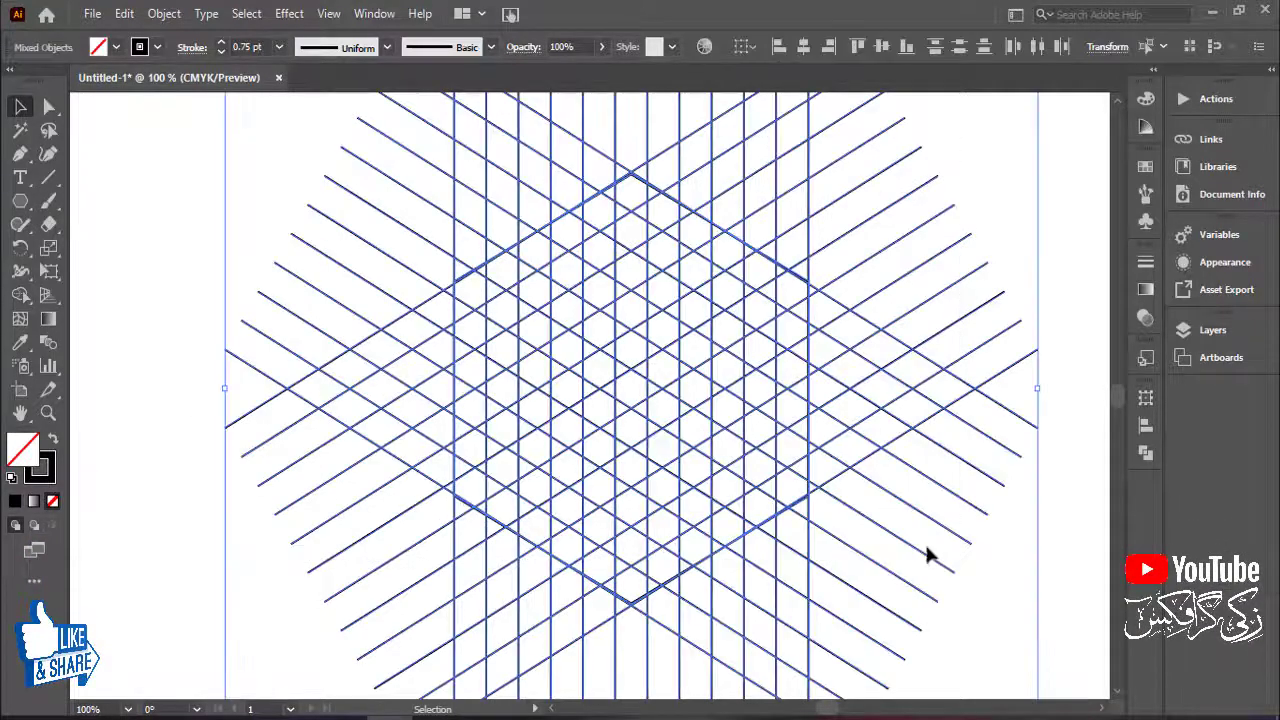
click(272, 51)
click(268, 51)
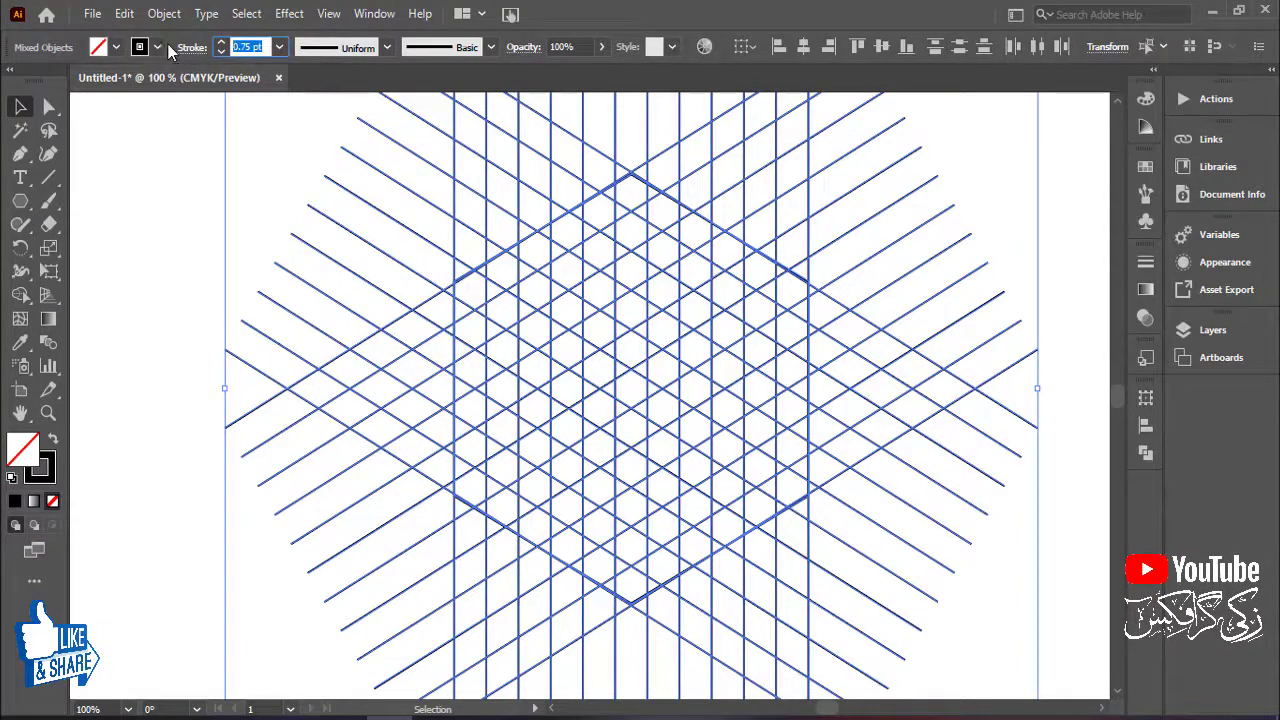
text(0.5)
key(Return)
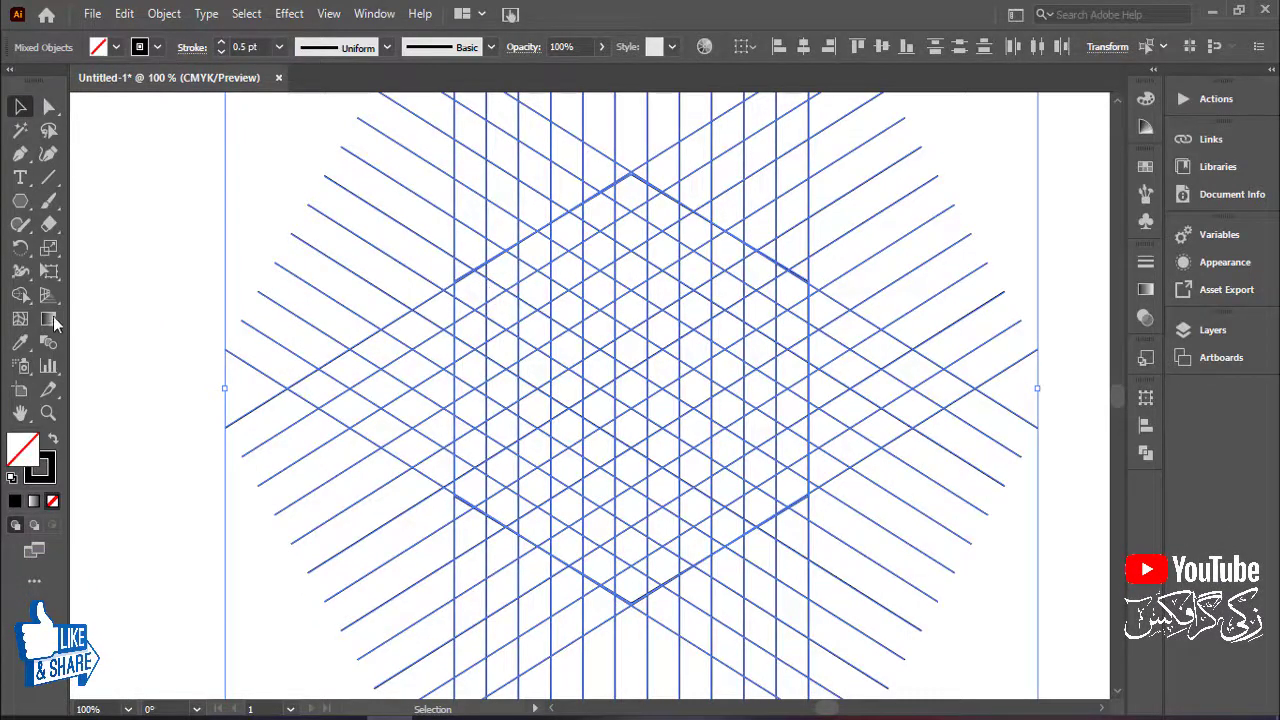
With the Shape Builder and a black fill, merge the cells of the hexagon's leftmost column from its upper to lower edge
key(shift+m)
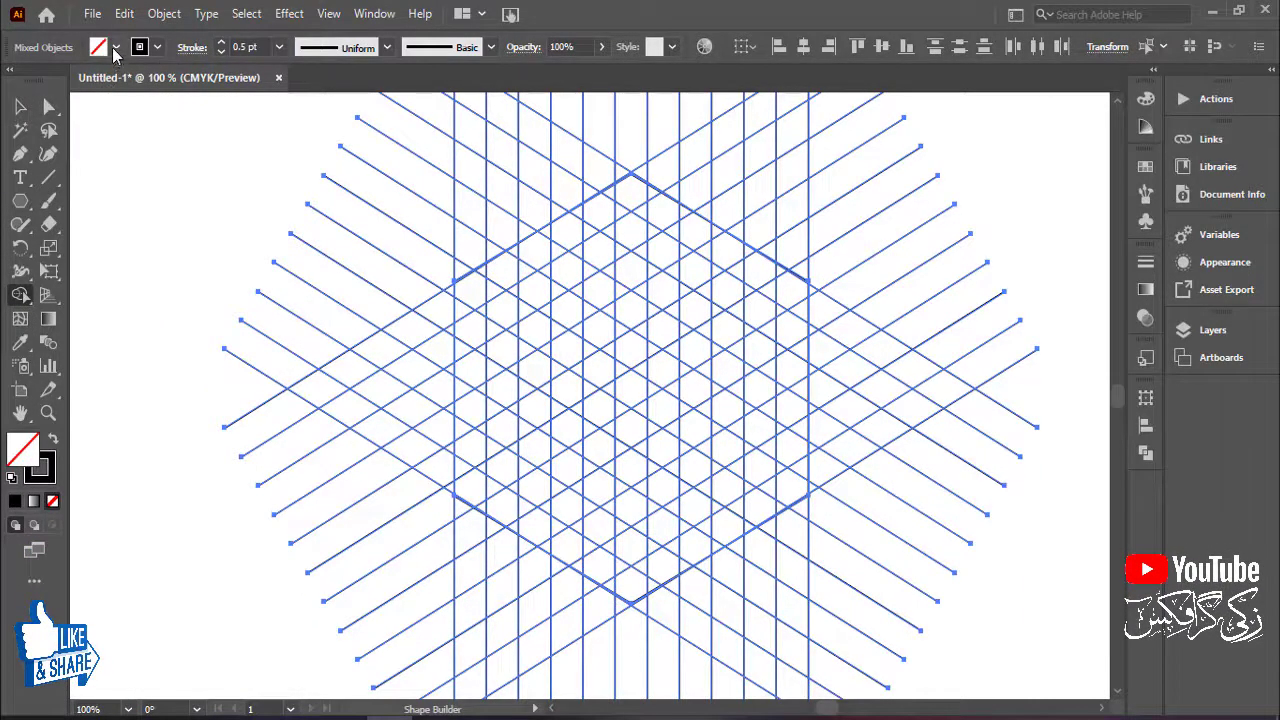
click(115, 47)
click(52, 79)
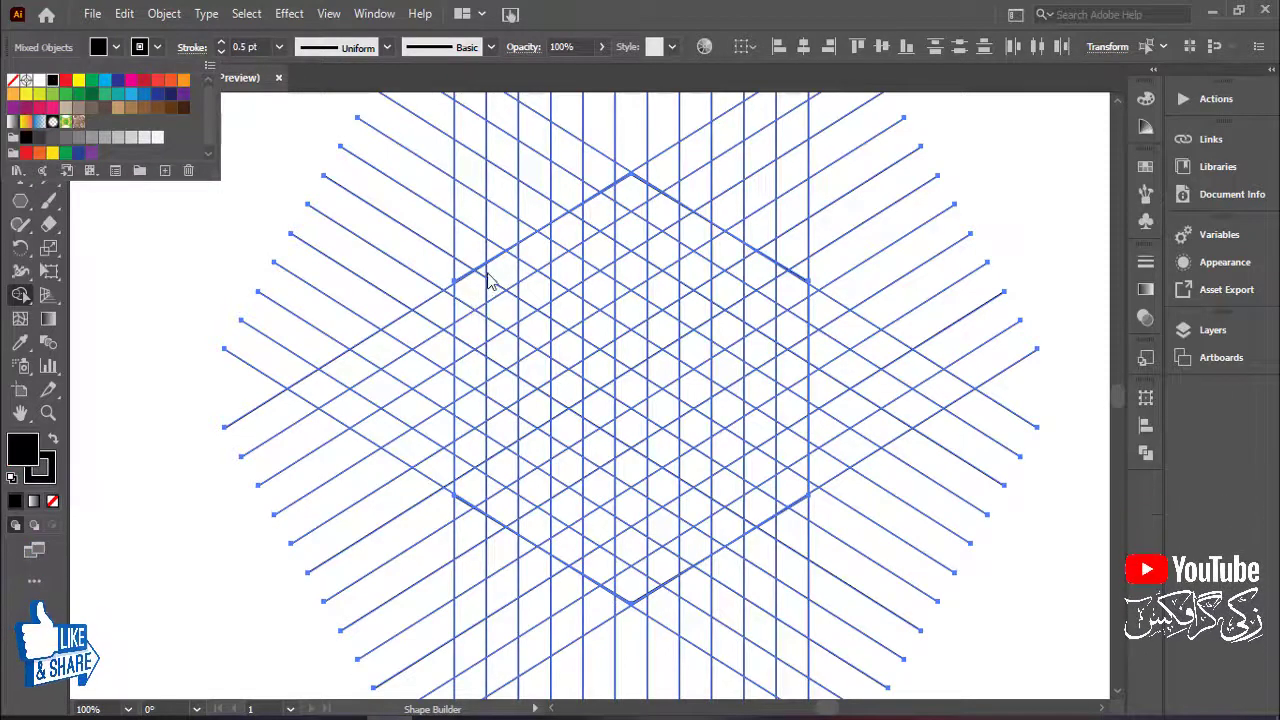
click(482, 273)
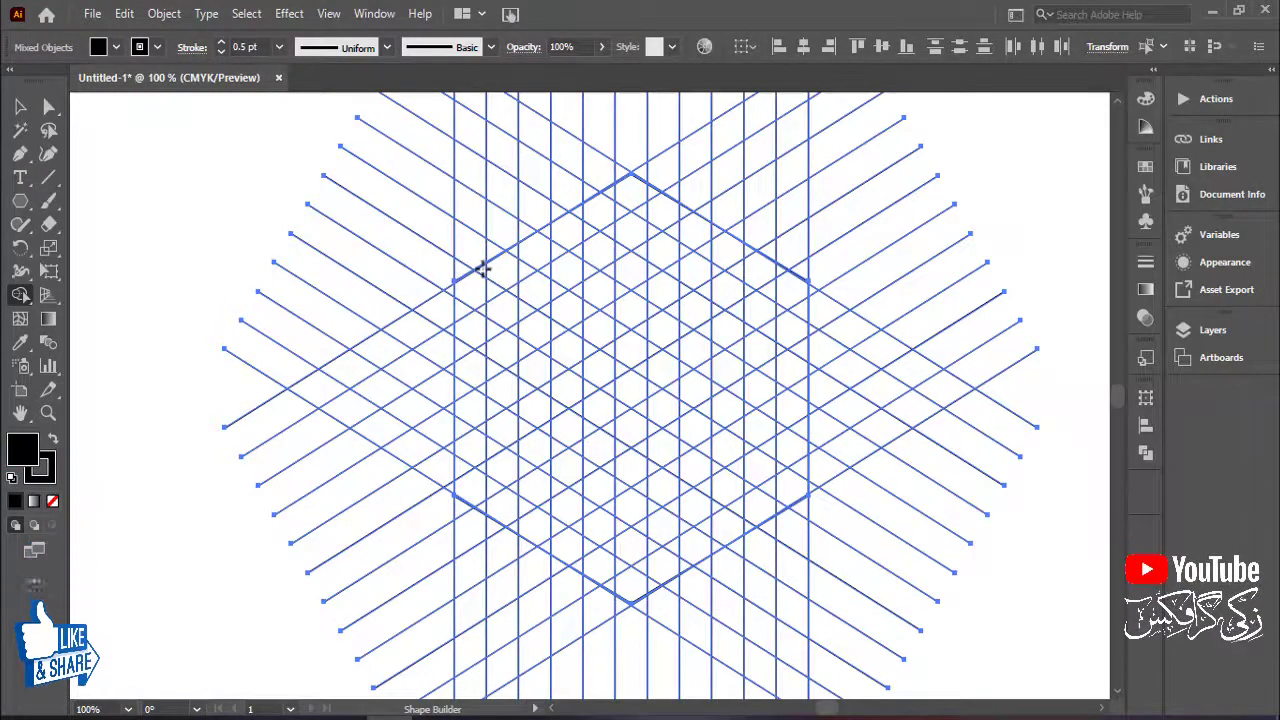
drag(482, 270, 481, 492)
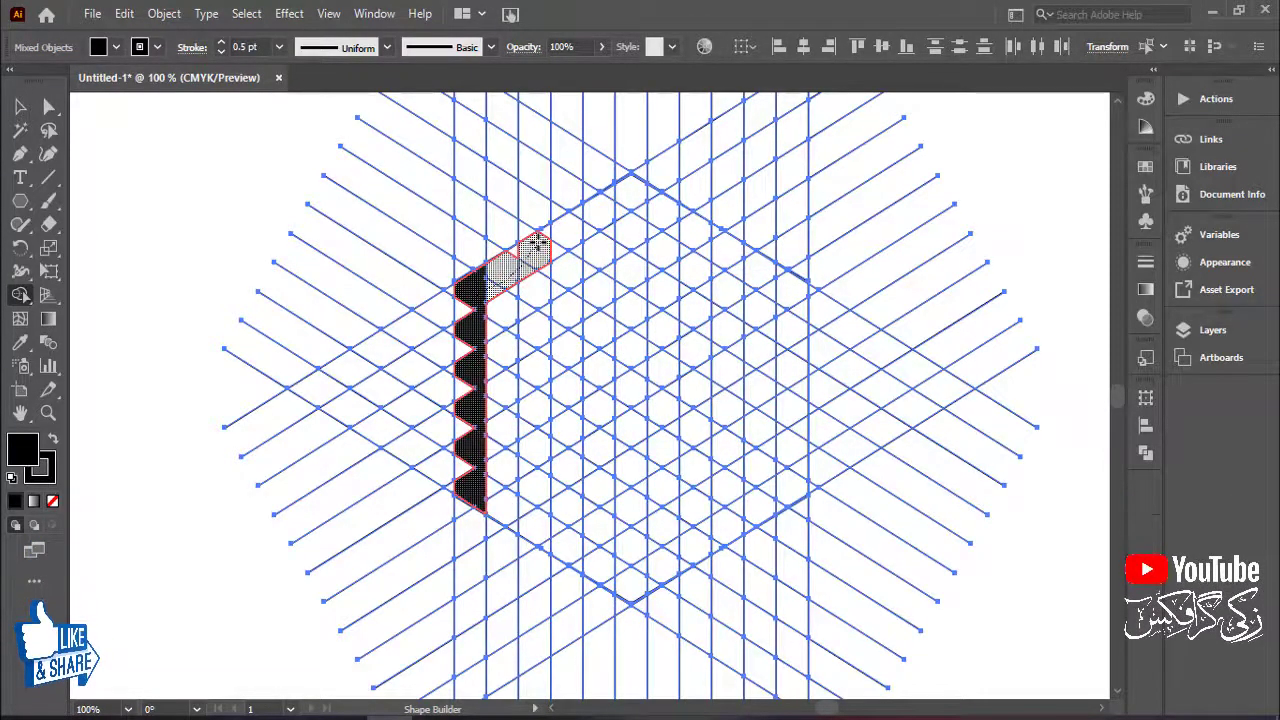
Merge cells along the hexagon's upper-left edge and down the third and fifth columns to form the left M
drag(543, 228, 533, 530)
drag(557, 424, 557, 426)
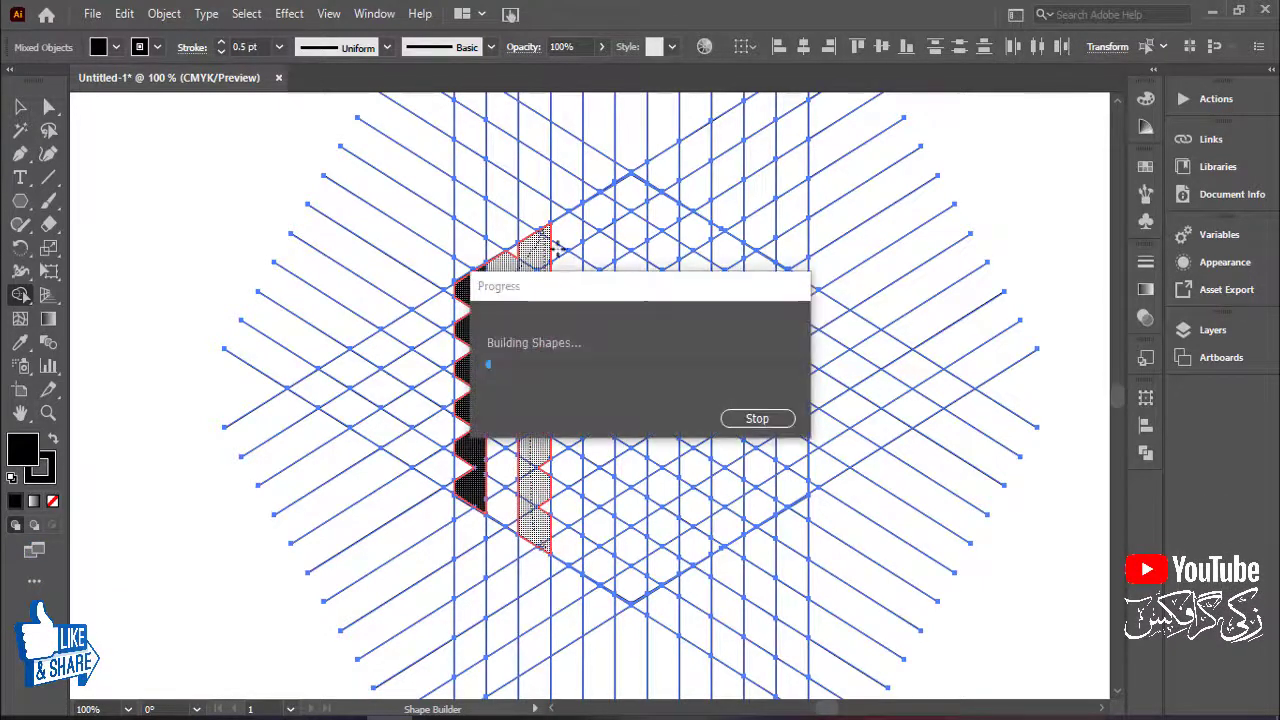
drag(565, 232, 597, 208)
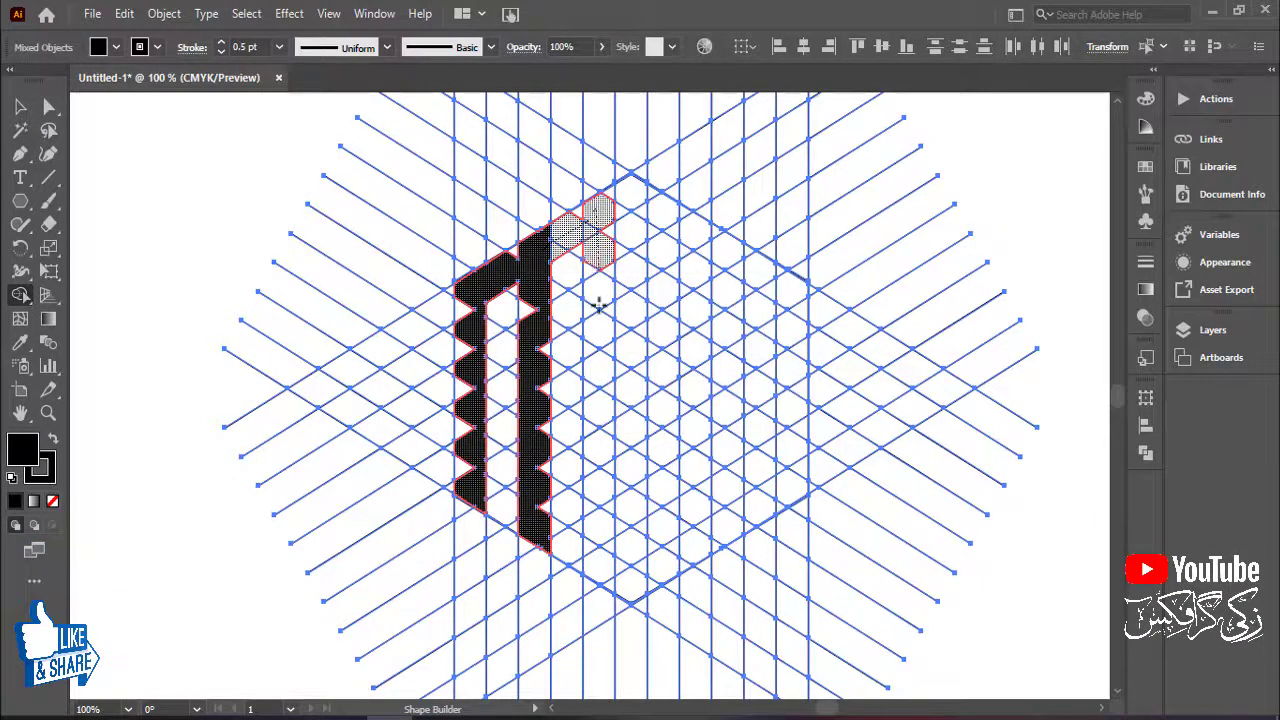
drag(598, 305, 605, 566)
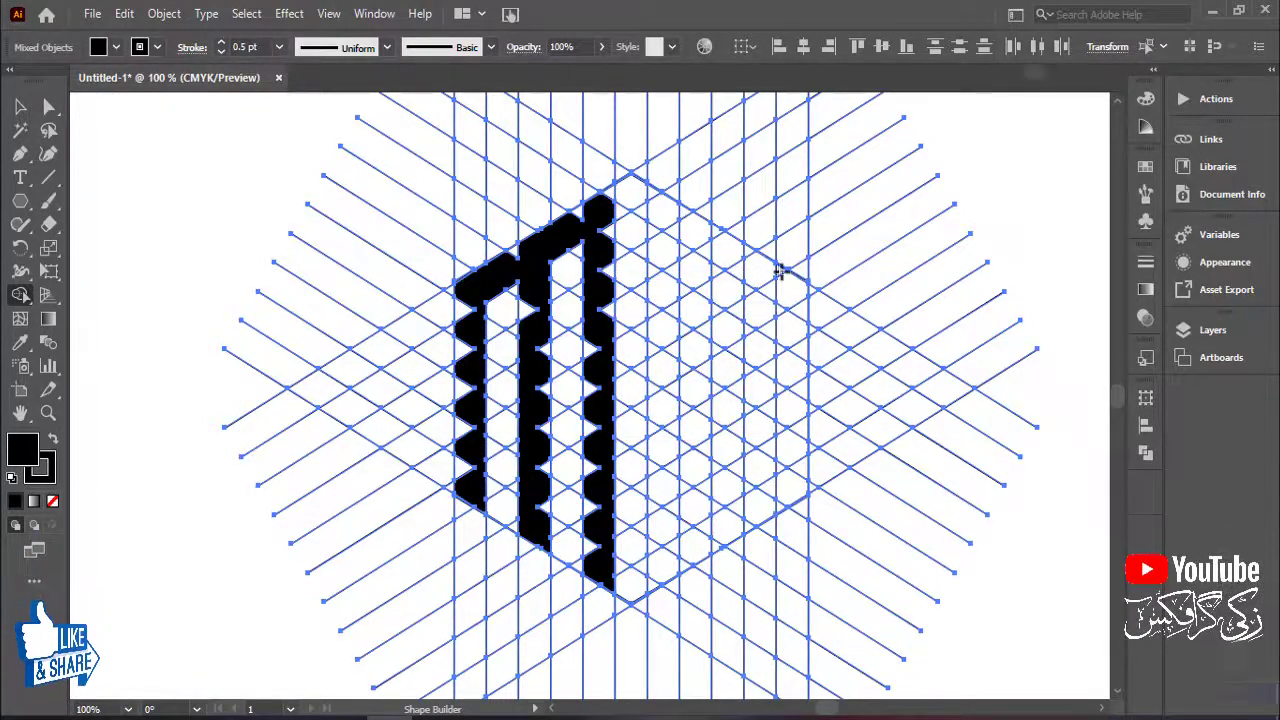
Merge cells down three alternating columns of the hexagon's right half and along its upper-right edge to form the mirrored M
mouse_move(789, 274)
mouse_down()
mouse_move(797, 487)
mouse_move(786, 506)
mouse_up()
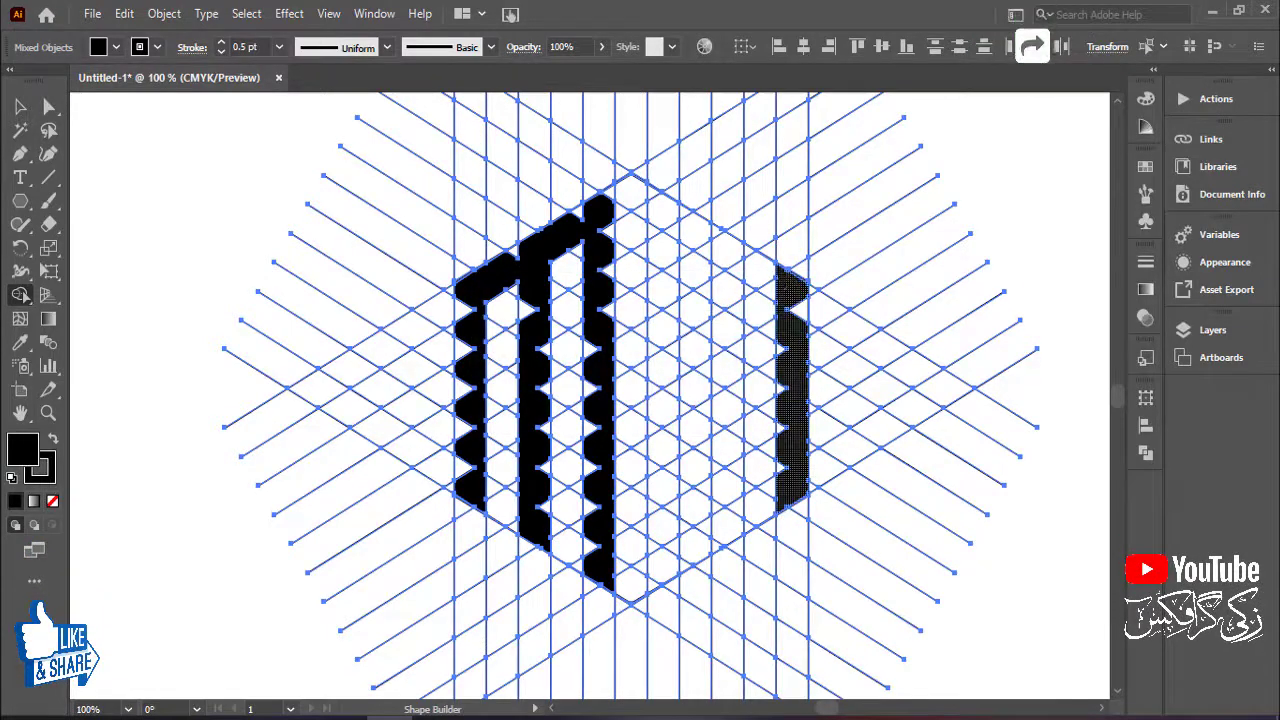
mouse_move(744, 253)
mouse_down()
mouse_move(721, 238)
mouse_move(723, 528)
mouse_up()
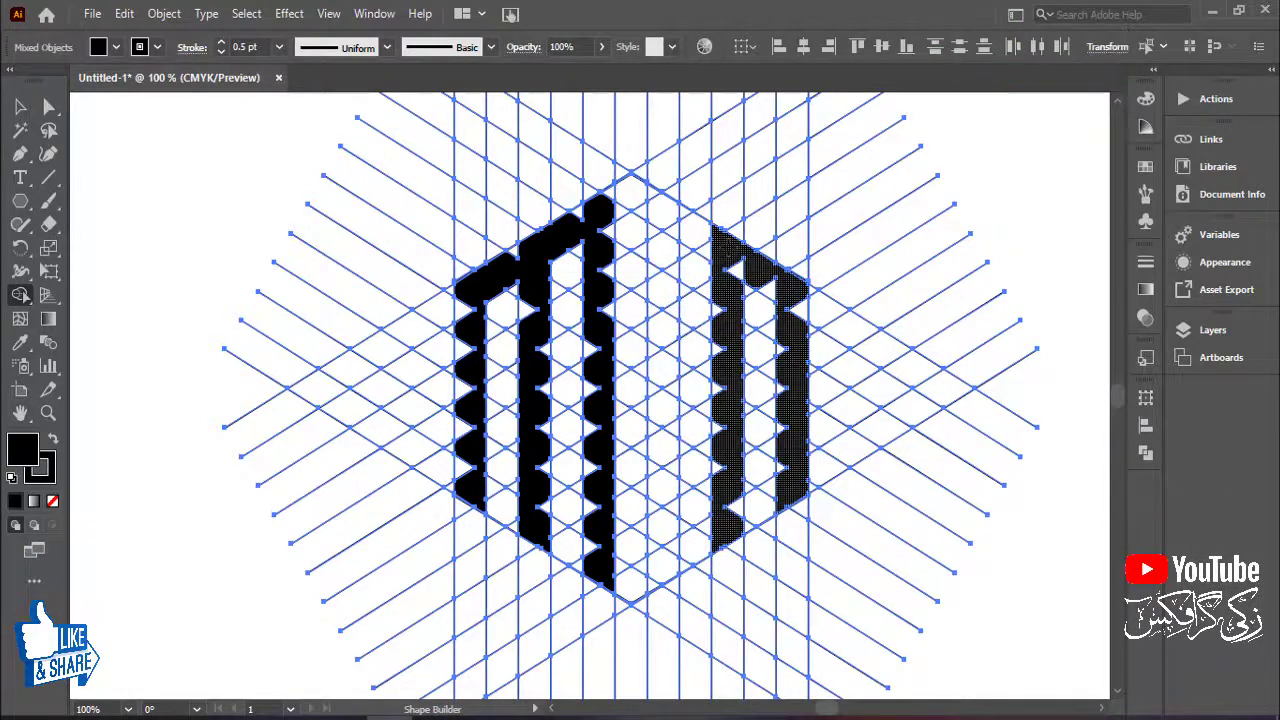
drag(697, 226, 652, 195)
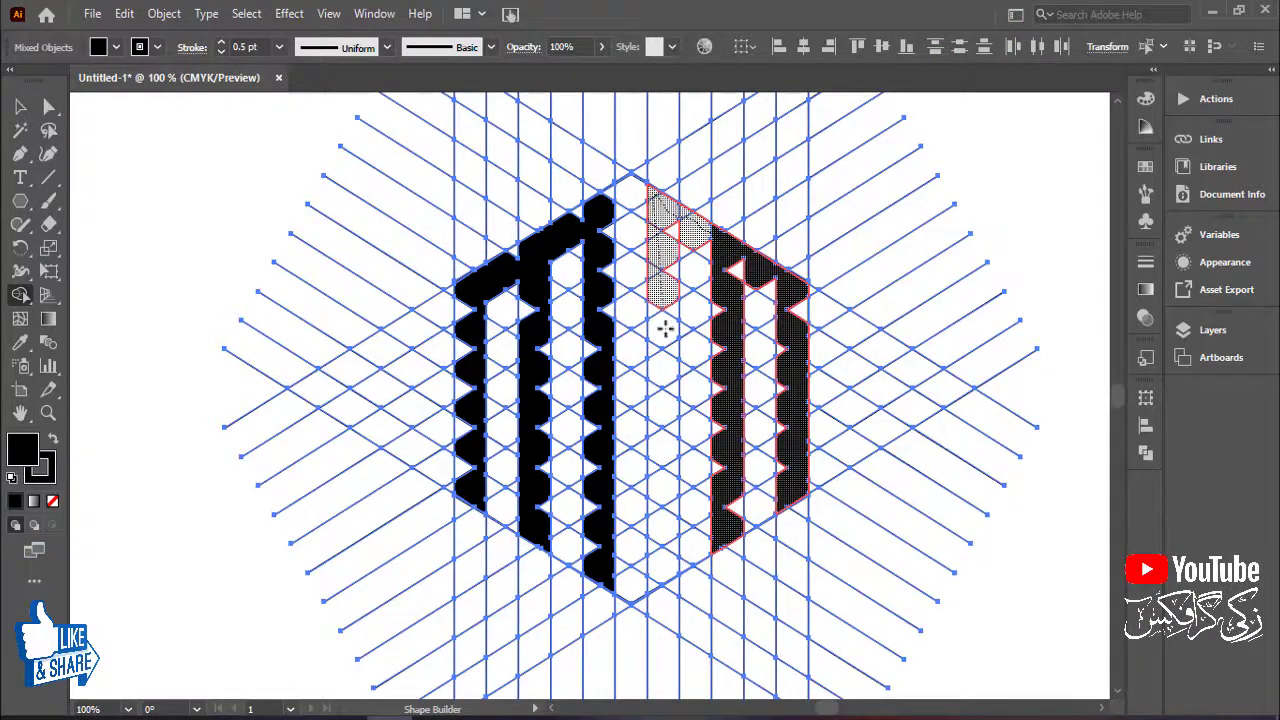
drag(662, 378, 657, 585)
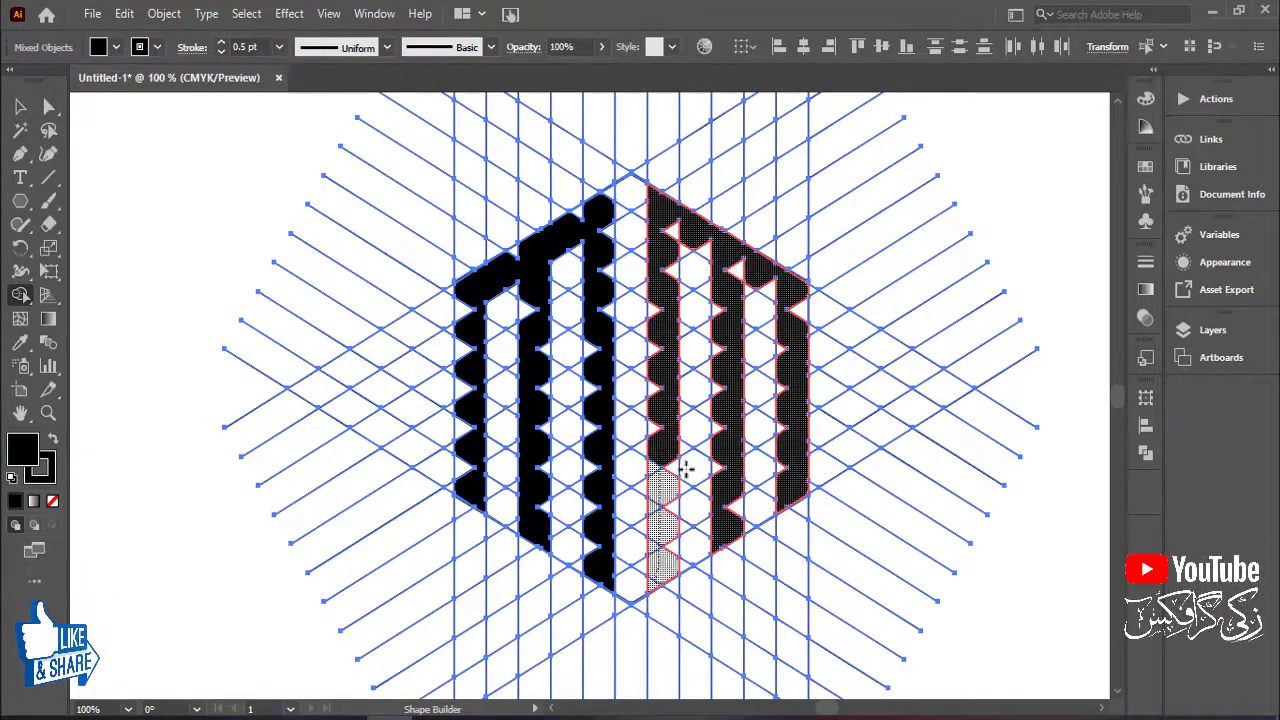
Merge the leftover triangular gaps into the outer and middle stems of the left M to straighten their edges
key(ctrl+plus)
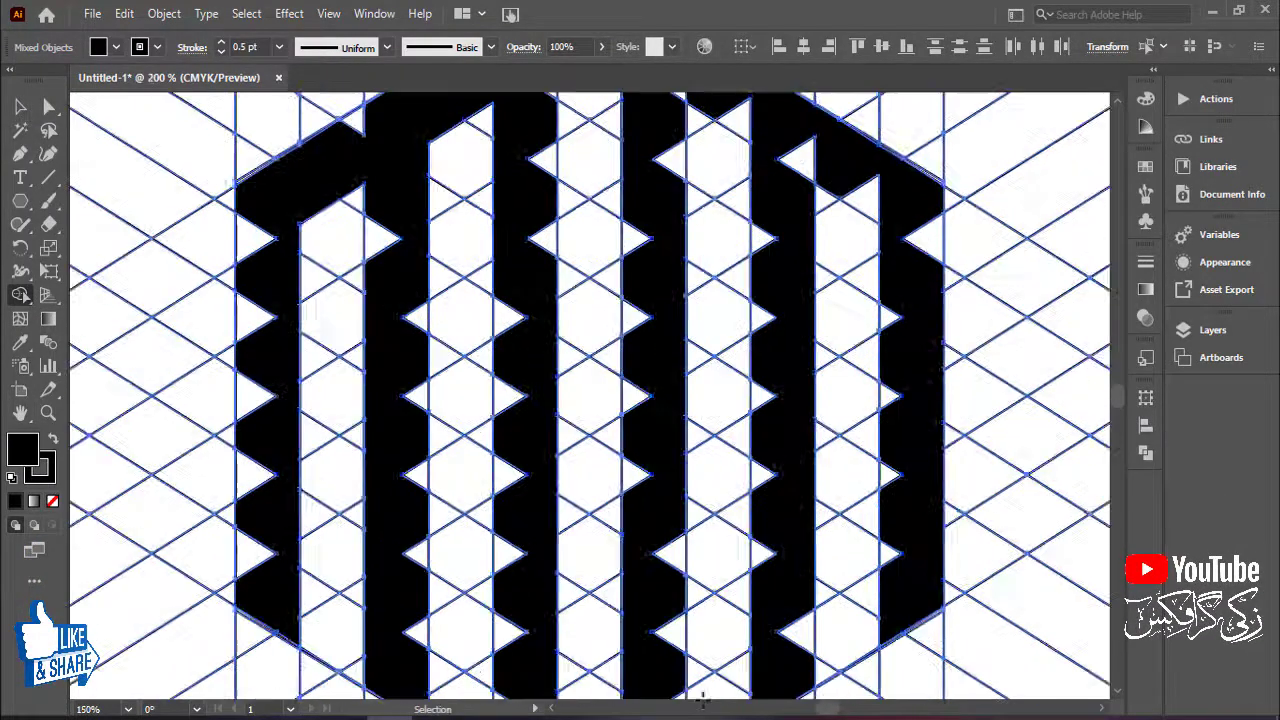
drag(437, 449, 756, 439)
mouse_move(775, 195)
mouse_down()
mouse_move(643, 380)
mouse_move(632, 436)
mouse_up()
mouse_move(556, 294)
mouse_down()
mouse_move(443, 414)
mouse_move(517, 182)
mouse_up()
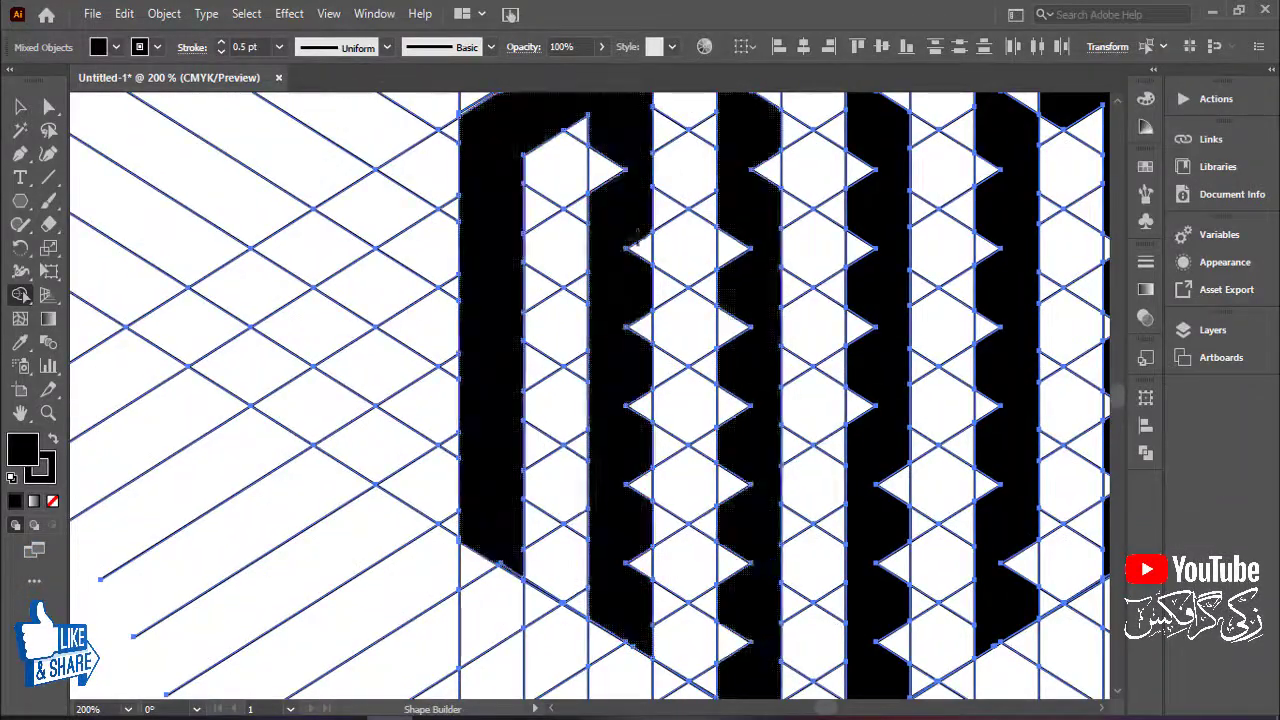
drag(642, 249, 641, 563)
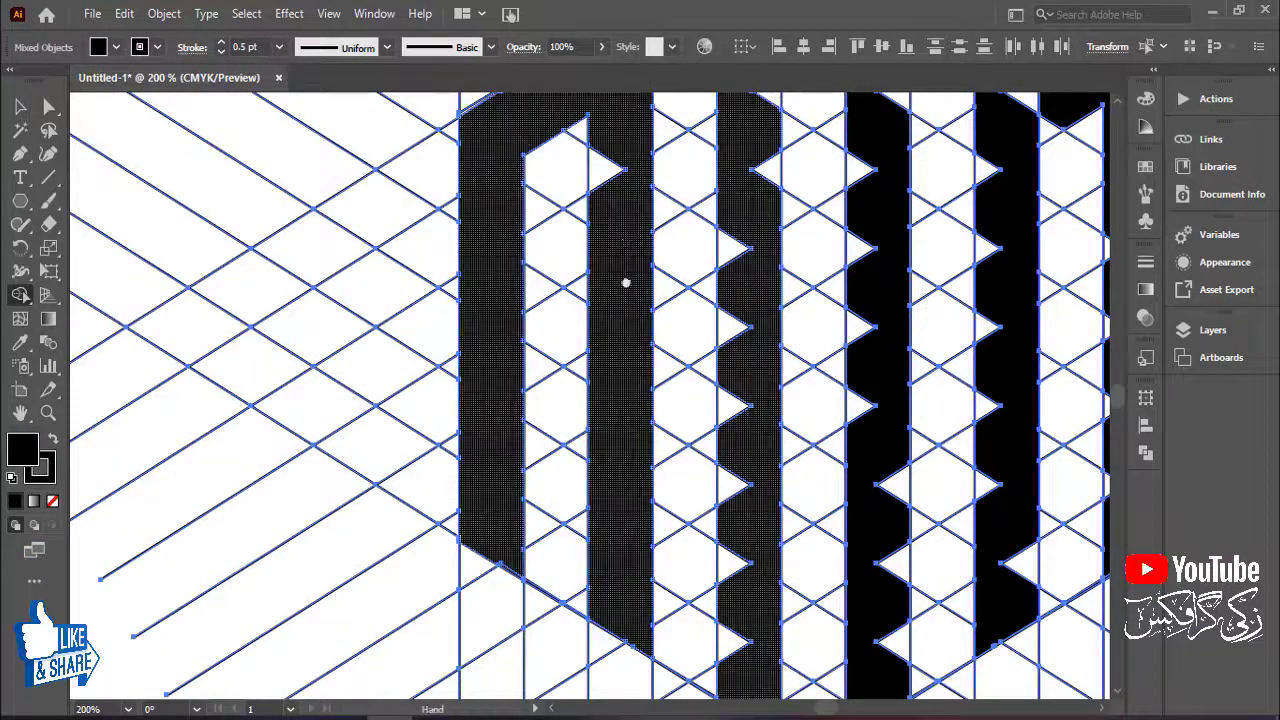
Merge the leftover triangular gaps along the left M's upper edge and inner stem into the black shape
drag(623, 281, 618, 486)
drag(592, 311, 454, 366)
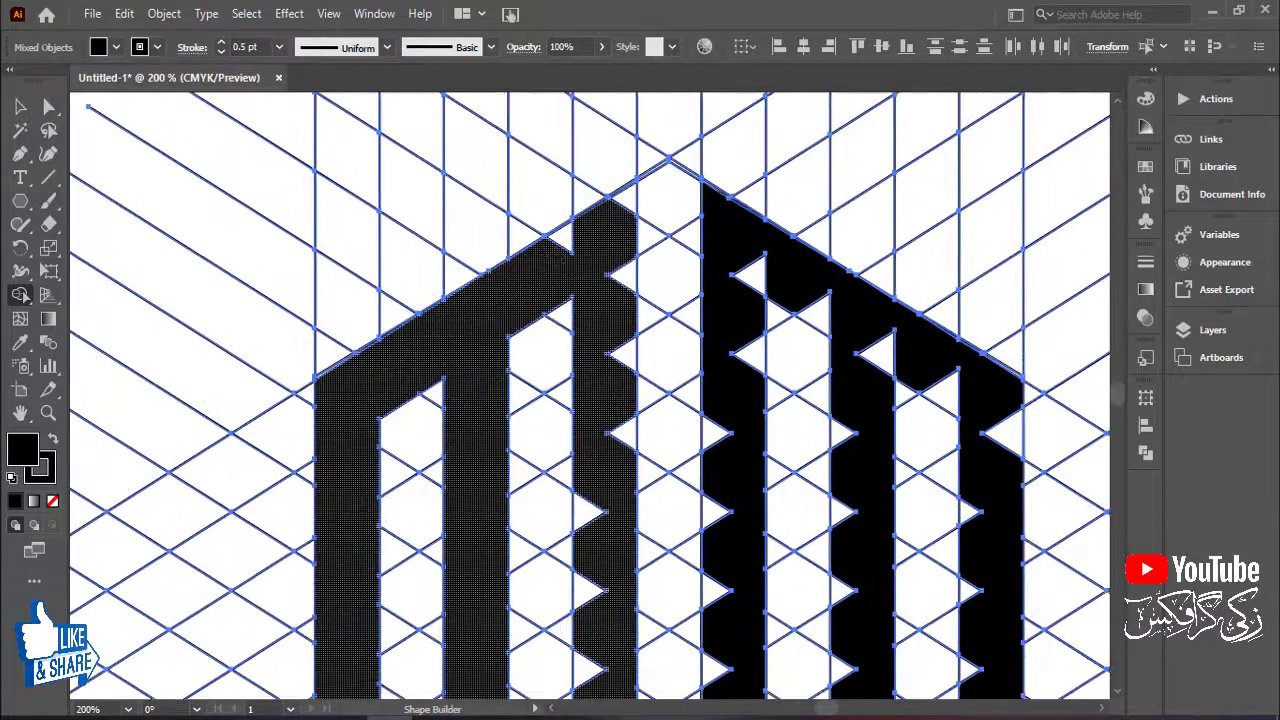
drag(622, 248, 621, 368)
key(space)
drag(608, 218, 631, 198)
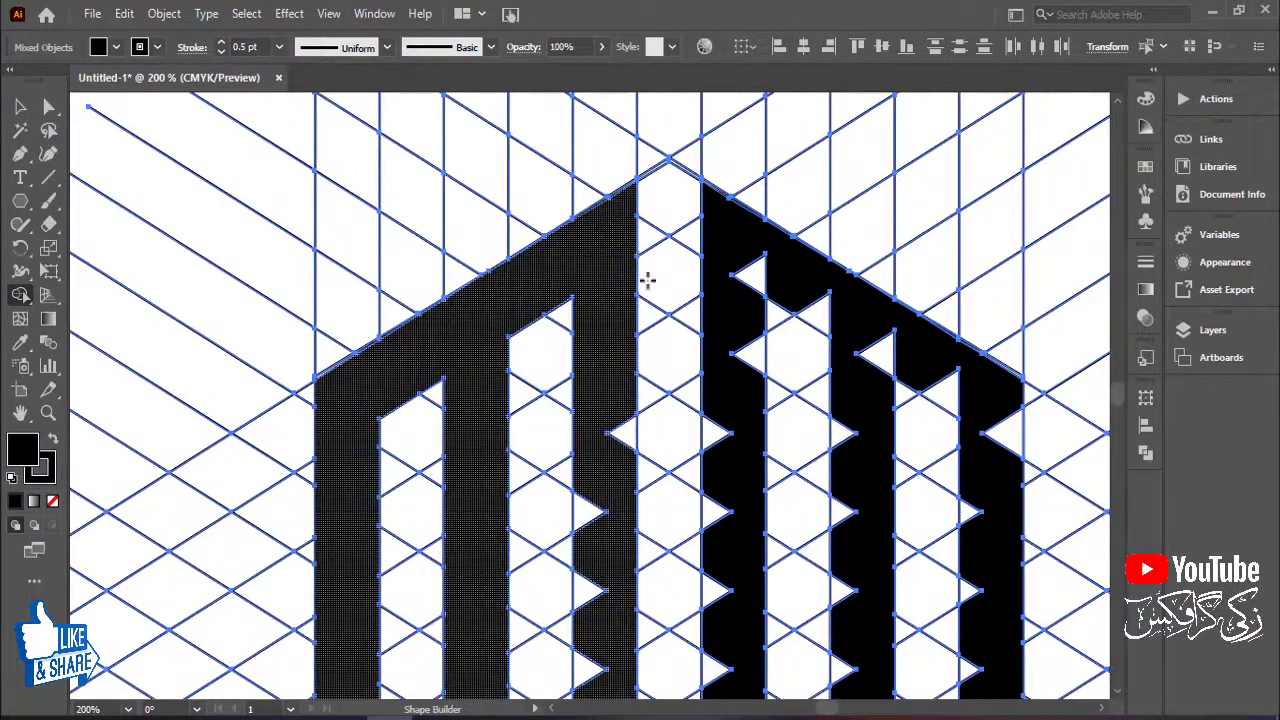
drag(639, 453, 657, 190)
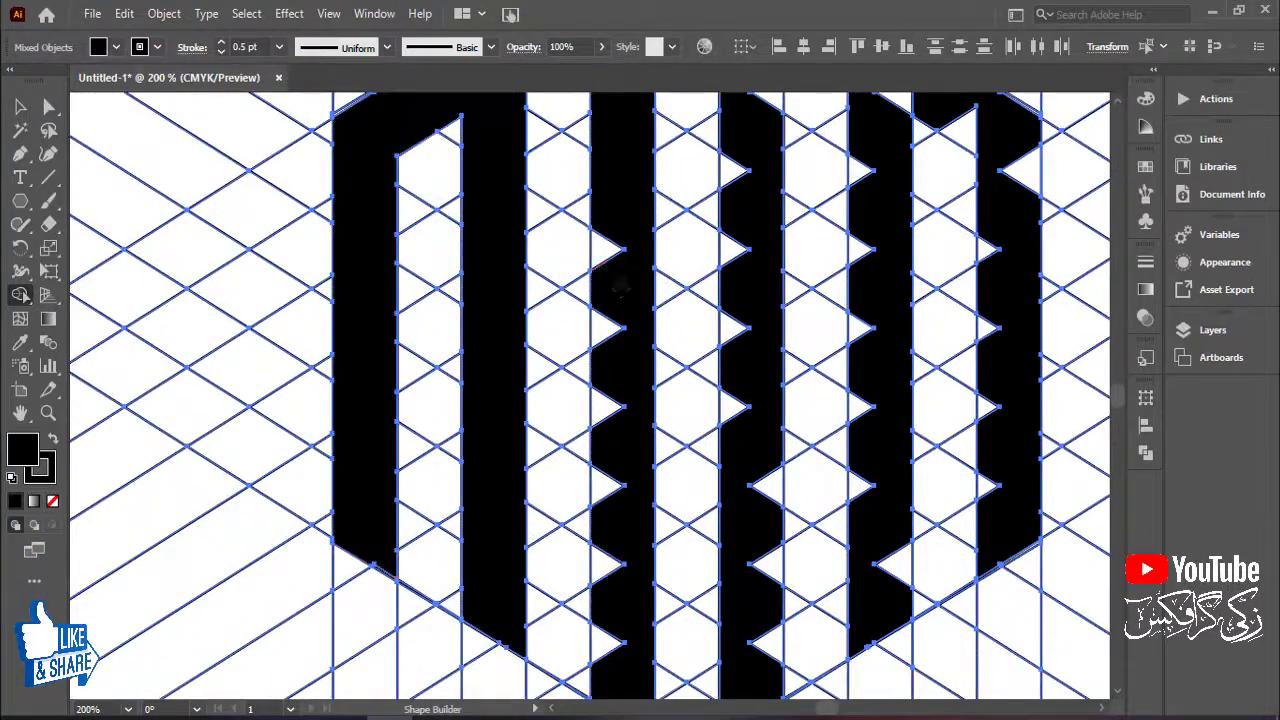
mouse_move(624, 246)
mouse_down()
mouse_move(613, 489)
mouse_move(641, 273)
mouse_up()
drag(613, 323, 606, 432)
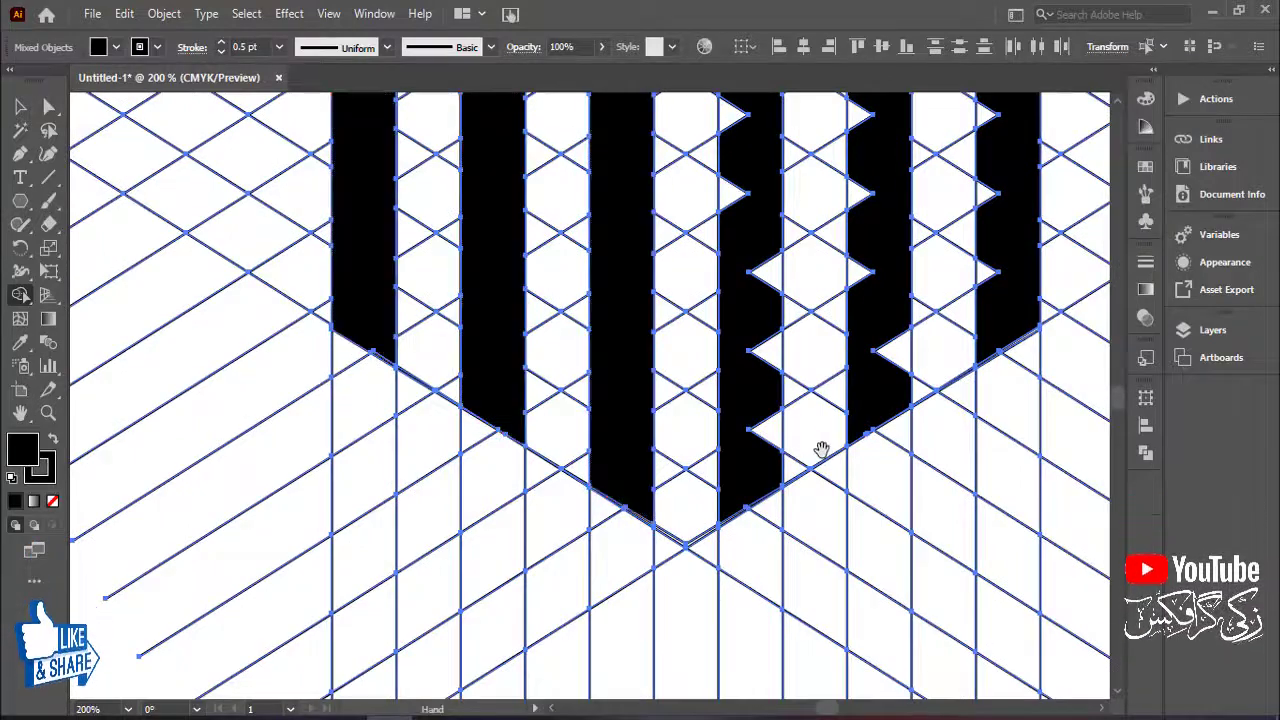
Merge the triangular gaps in the right M's inner stem and along its upper edge into the black shape
mouse_move(790, 437)
mouse_down()
mouse_move(612, 536)
mouse_move(602, 194)
mouse_up()
drag(622, 176, 628, 523)
drag(588, 340, 605, 330)
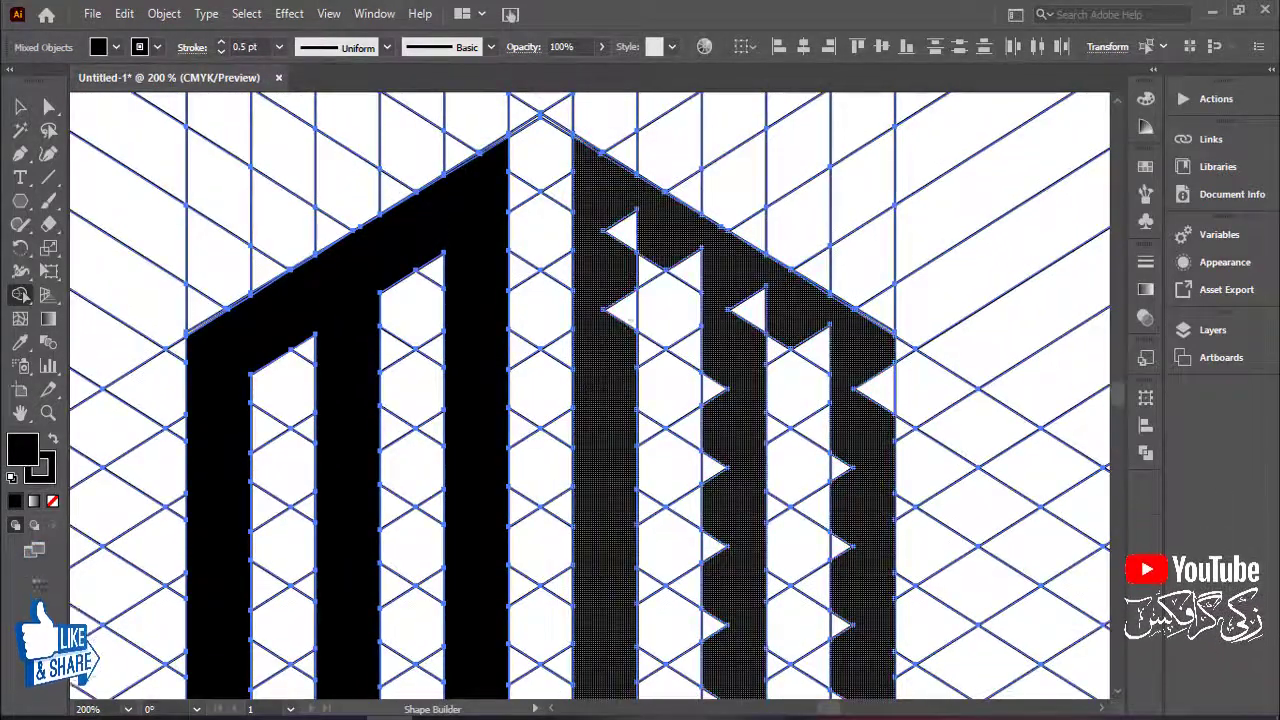
drag(618, 232, 835, 340)
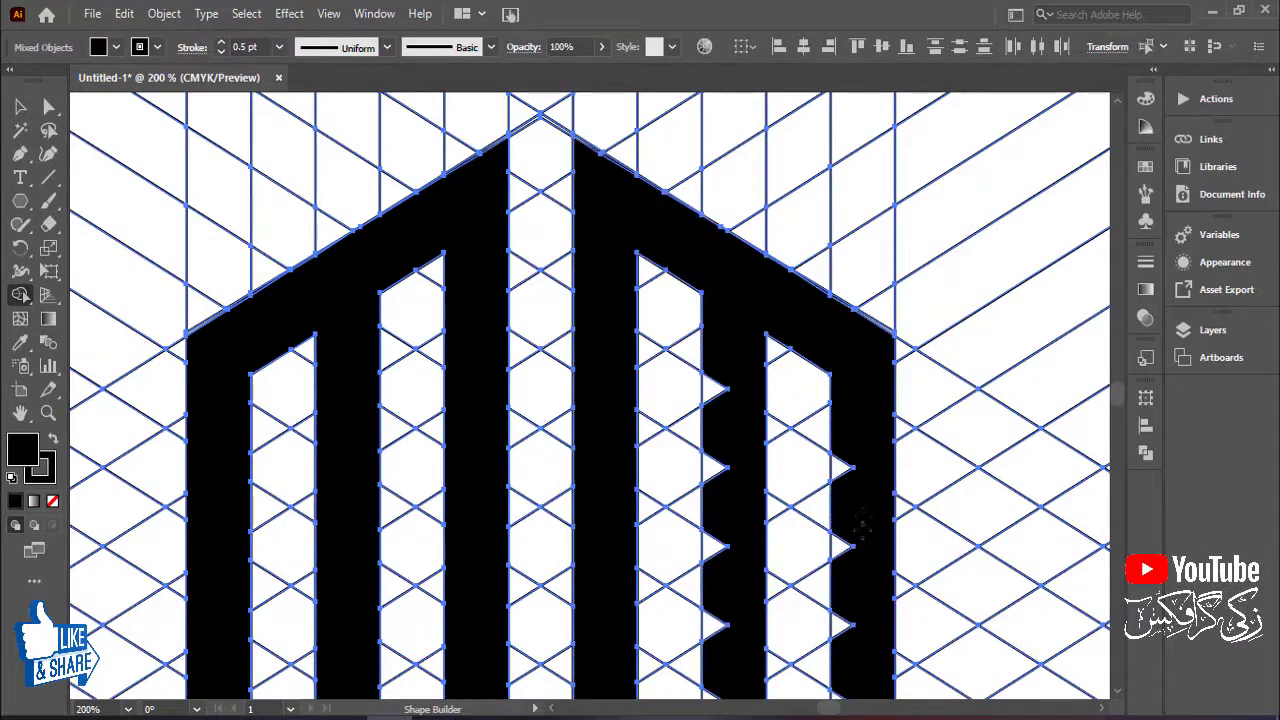
Merge the remaining triangular gaps down the right M's middle and outer stems to straighten their edges
scroll(871, 460, down, 5)
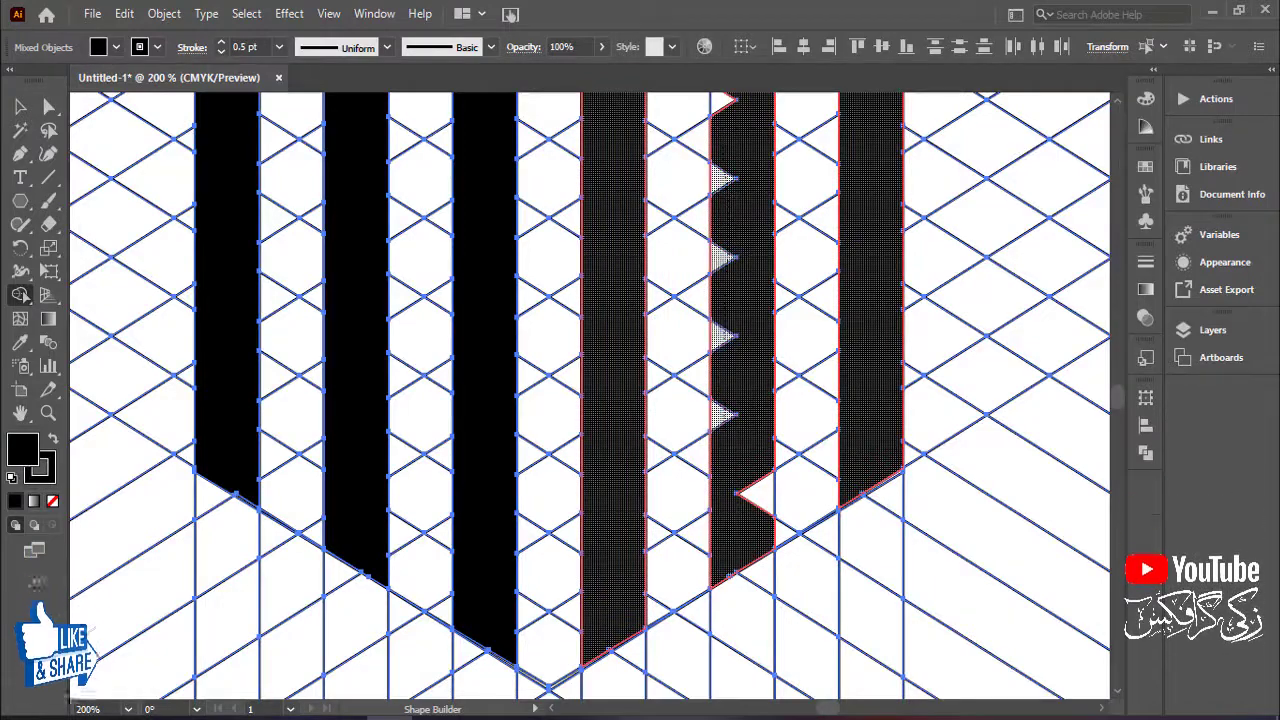
drag(722, 415, 760, 502)
key(space)
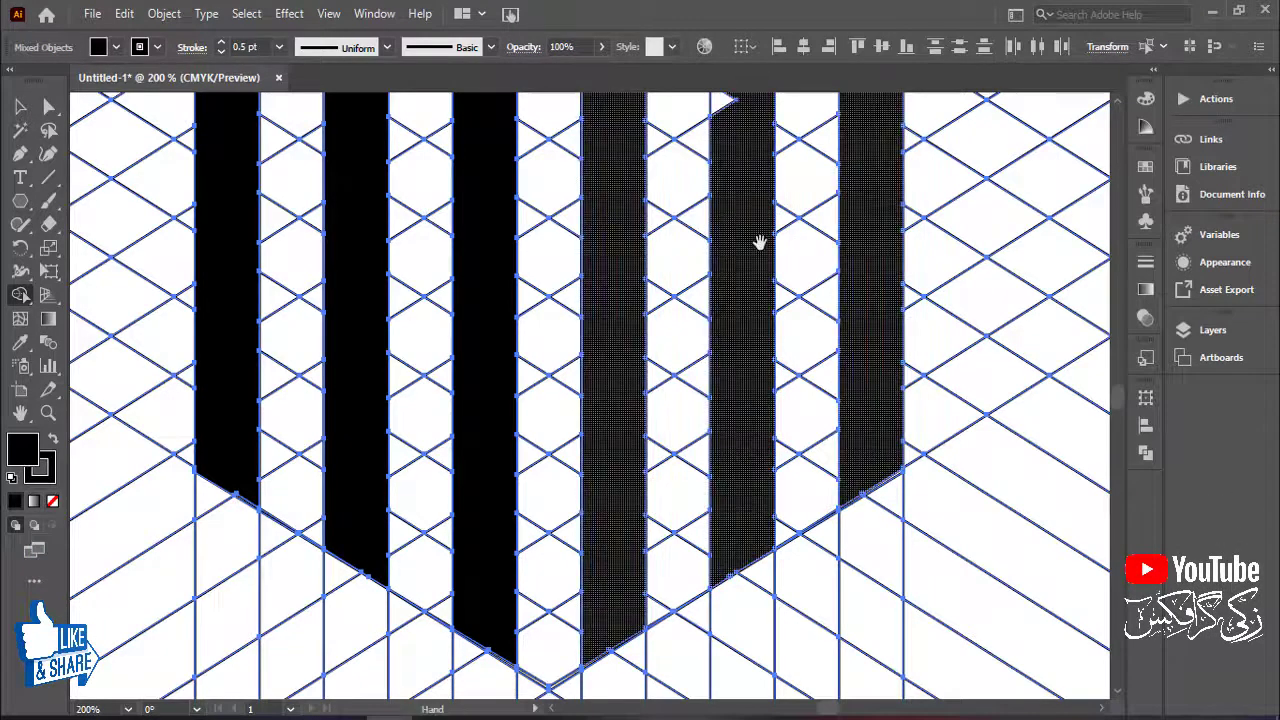
drag(759, 245, 763, 583)
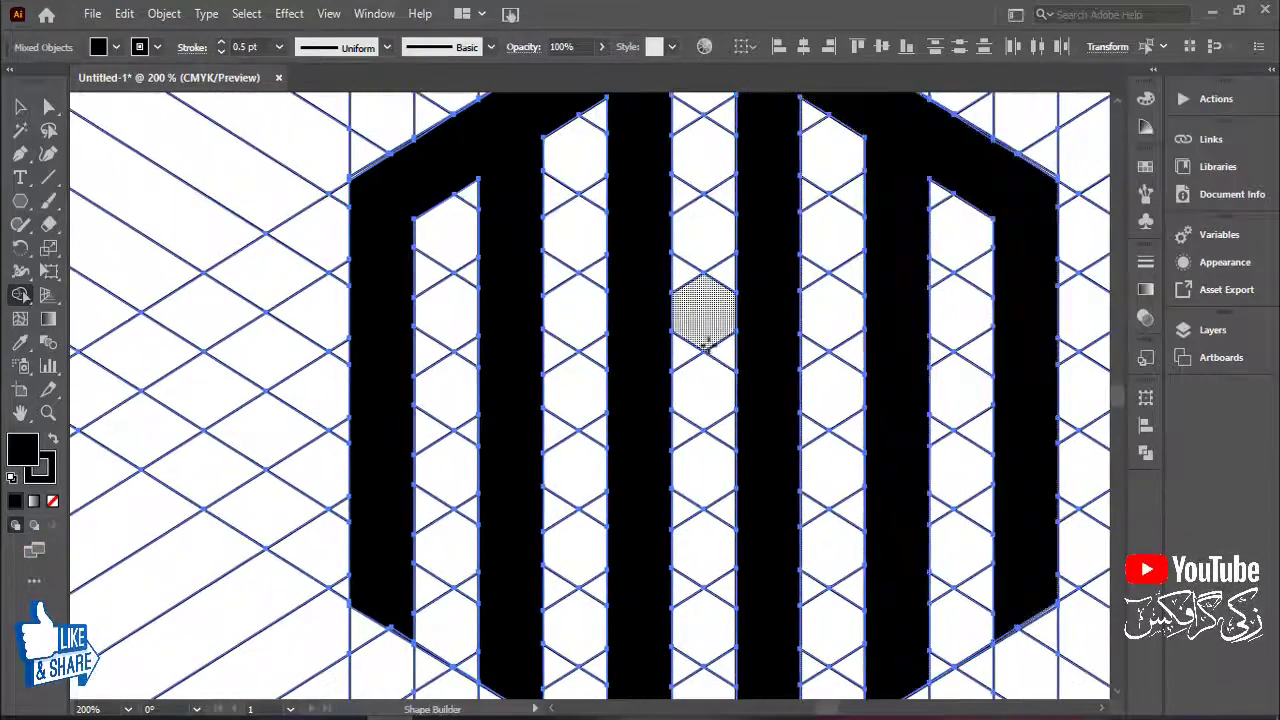
Leave the Shape Builder and ungroup the group that holds the M shapes and the diagonal grid lines
key(ctrl+minus)
key(ctrl+minus)
key(ctrl+minus)
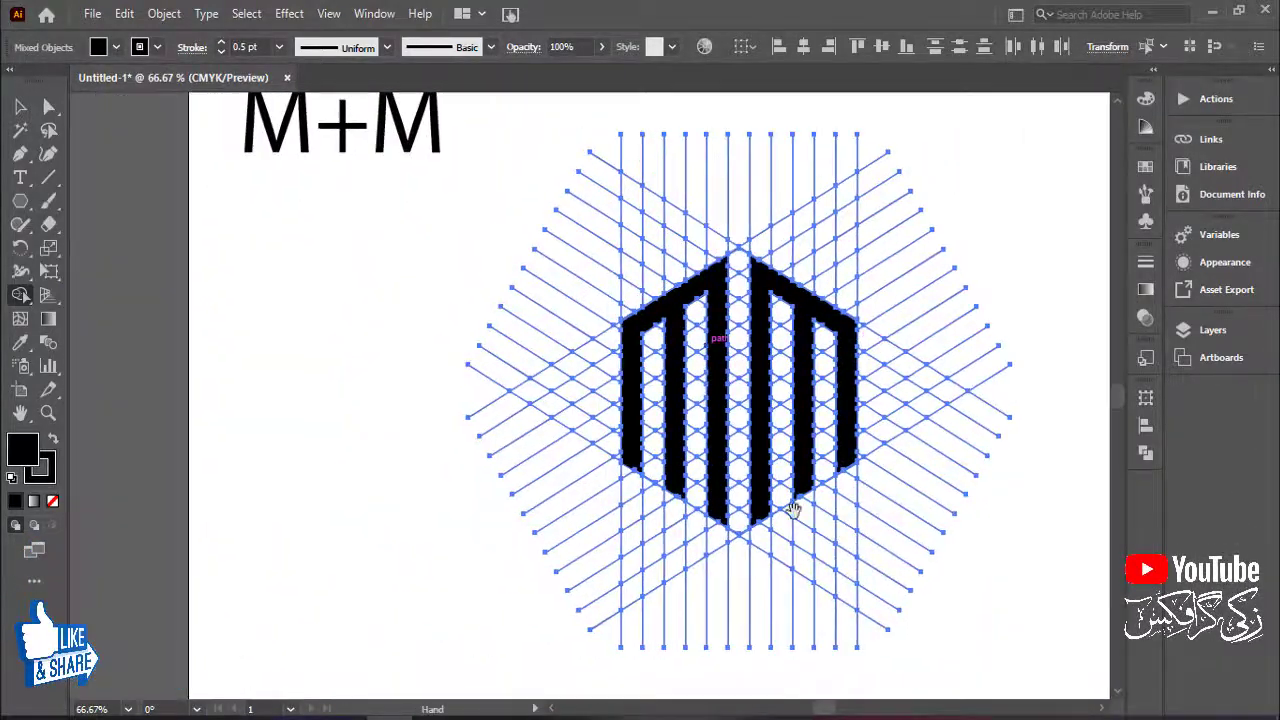
drag(612, 405, 614, 429)
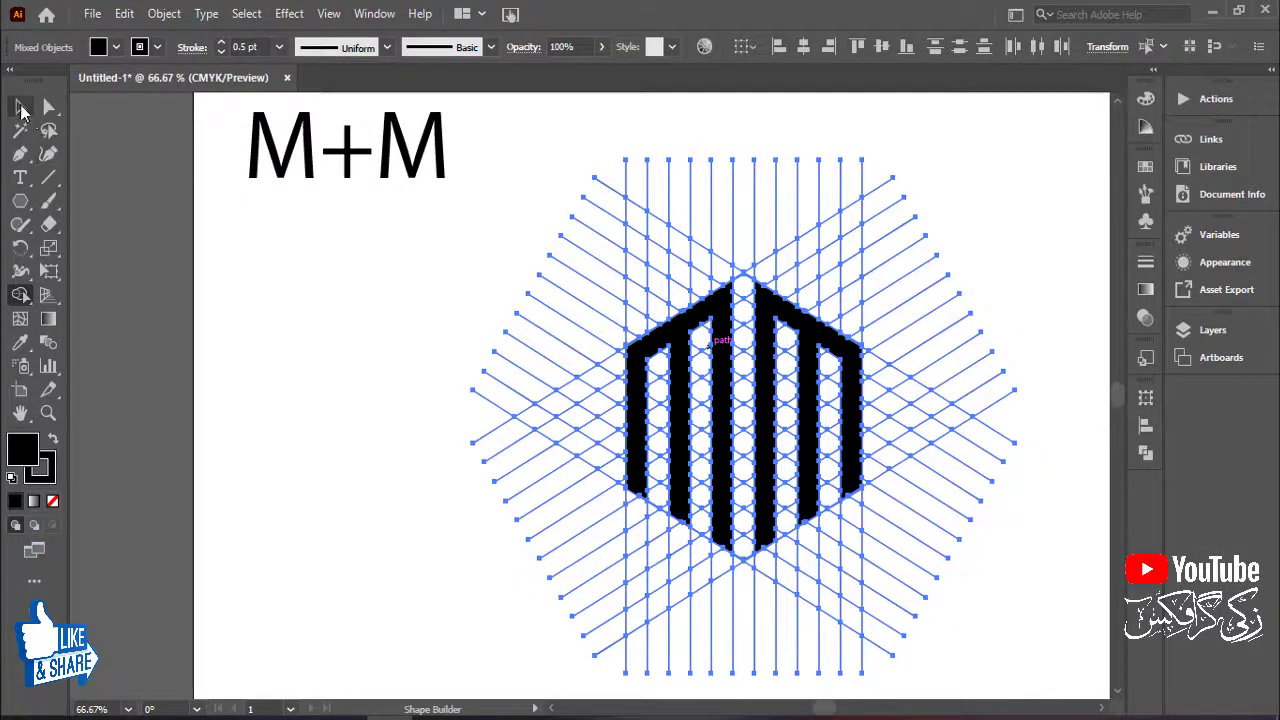
click(21, 108)
click(477, 330)
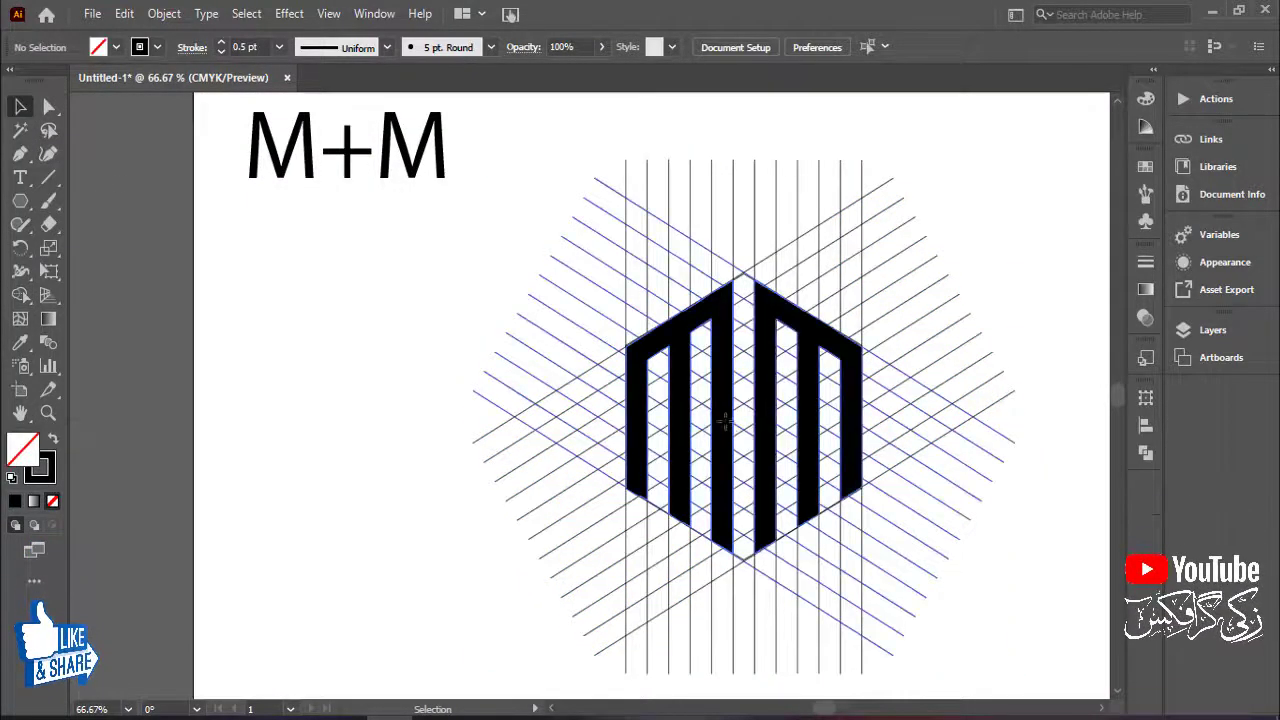
click(724, 422)
right_click(724, 428)
click(775, 242)
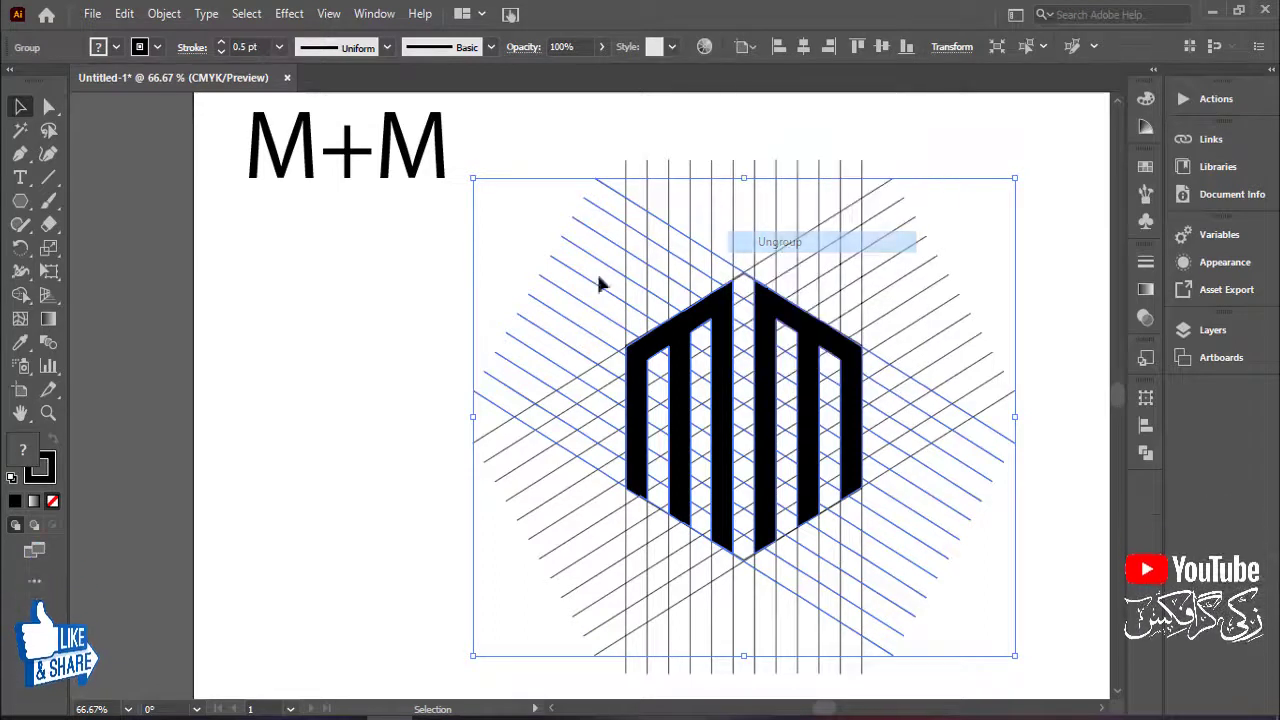
Select both black M shapes together and move them out of the line grid to the empty area beside it
click(871, 400)
click(766, 422)
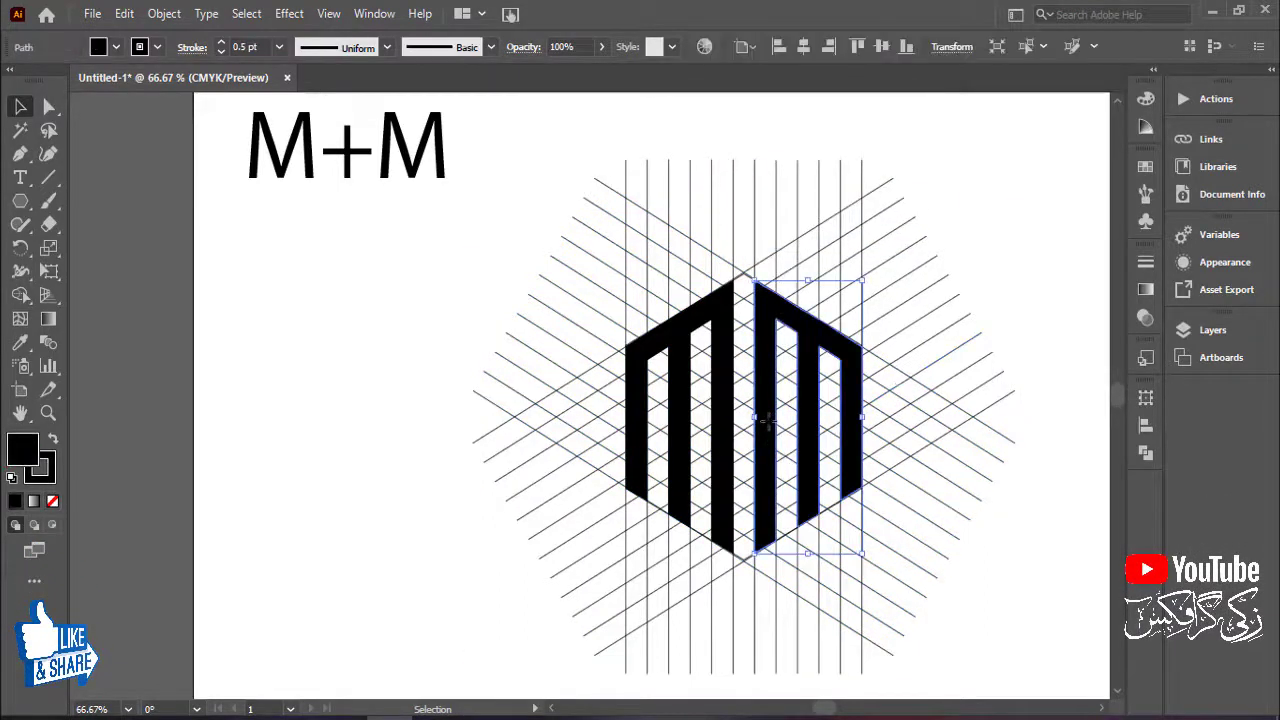
shift+click(728, 422)
drag(762, 407, 315, 381)
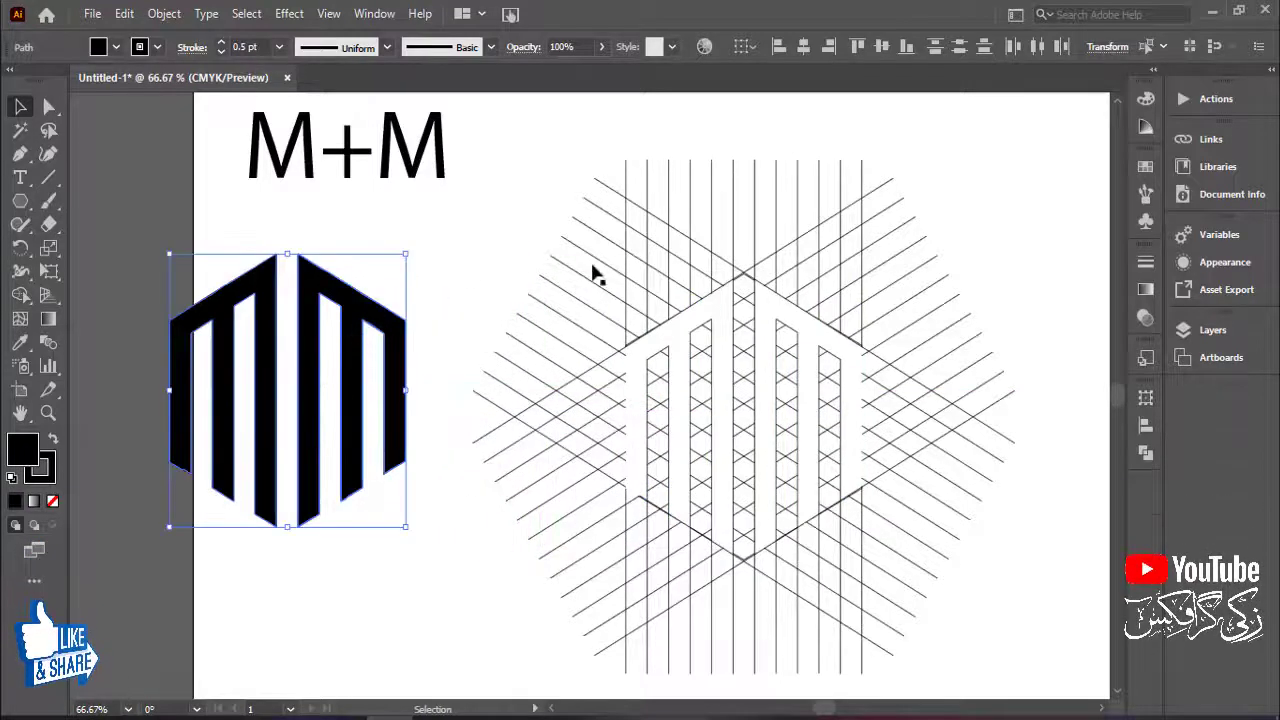
Delete all the remaining grid lines and hexagon outlines
click(503, 182)
drag(1024, 620, 1026, 621)
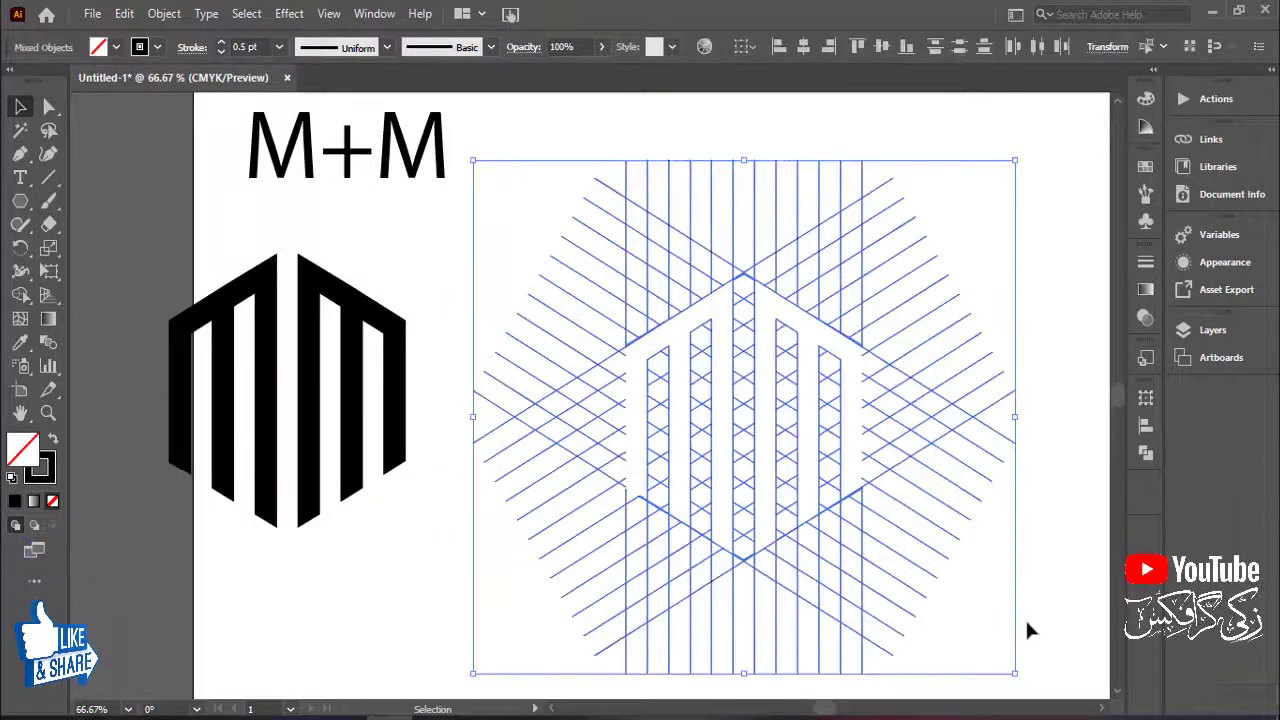
key(Delete)
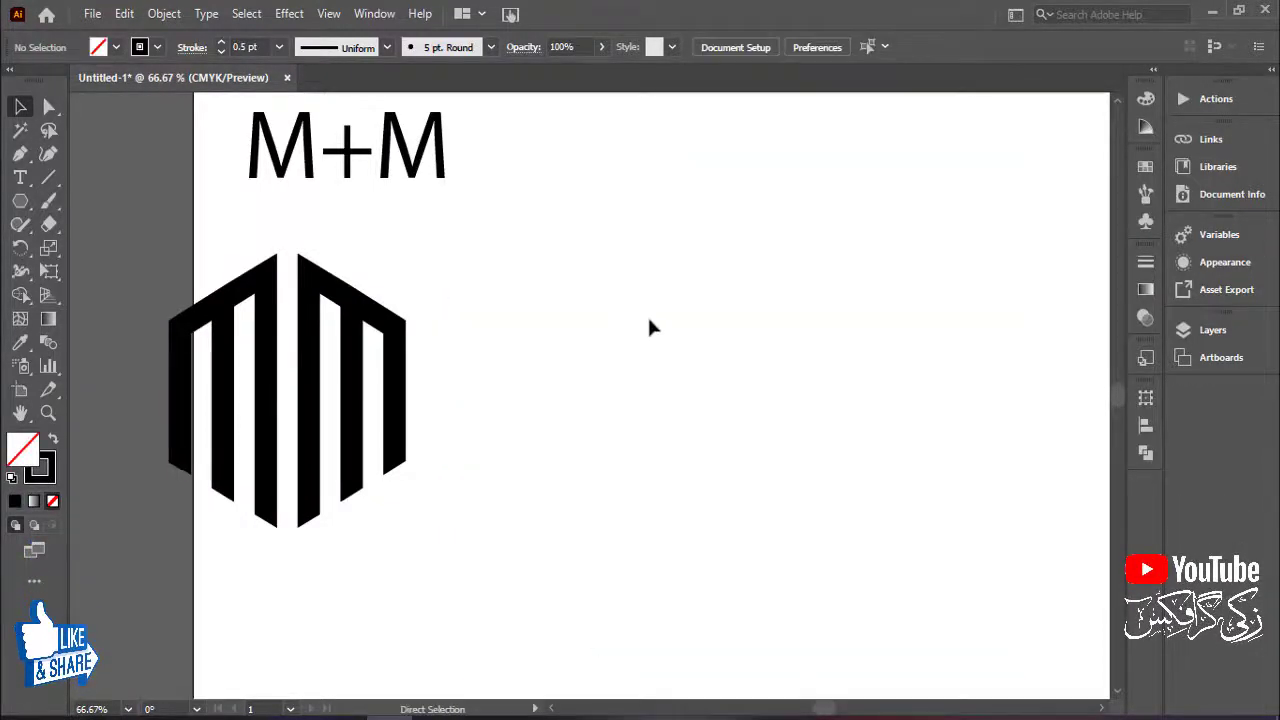
Move the two M shapes to the middle of the artboard and enlarge them proportionally to nearly twice their size
key(ctrl+minus)
key(space)
drag(706, 408, 691, 401)
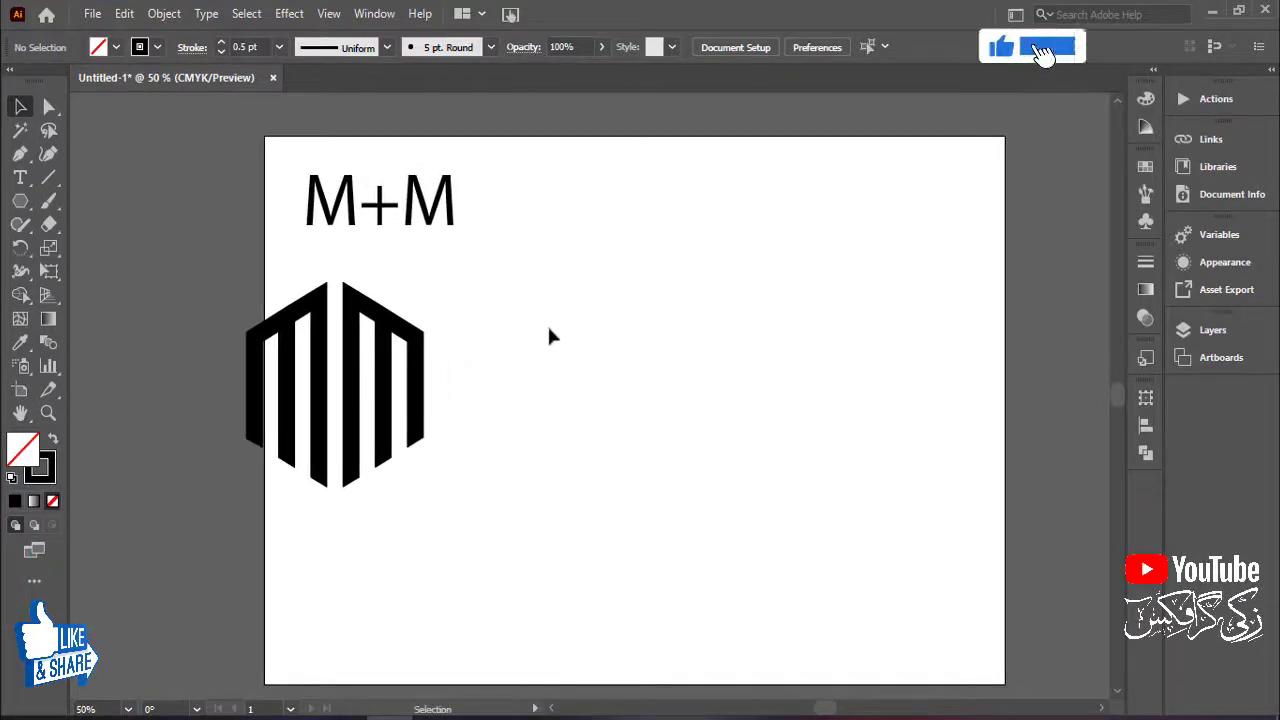
click(300, 422)
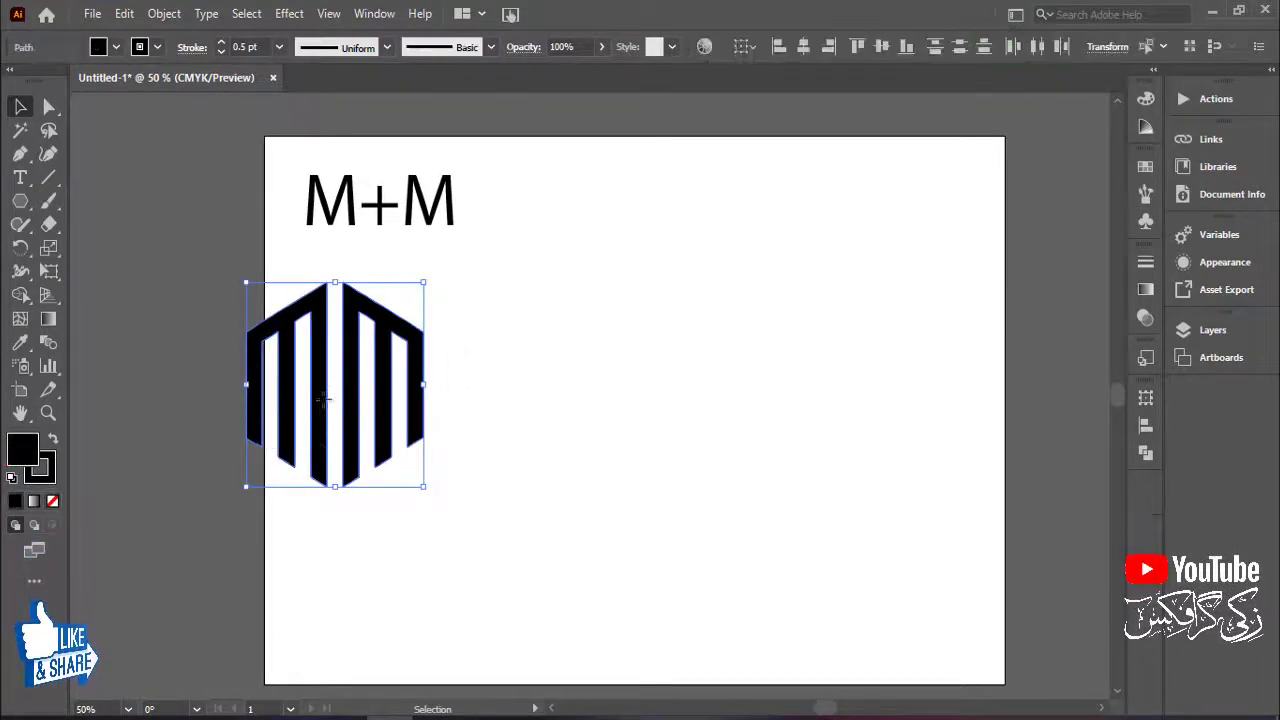
drag(325, 406, 616, 460)
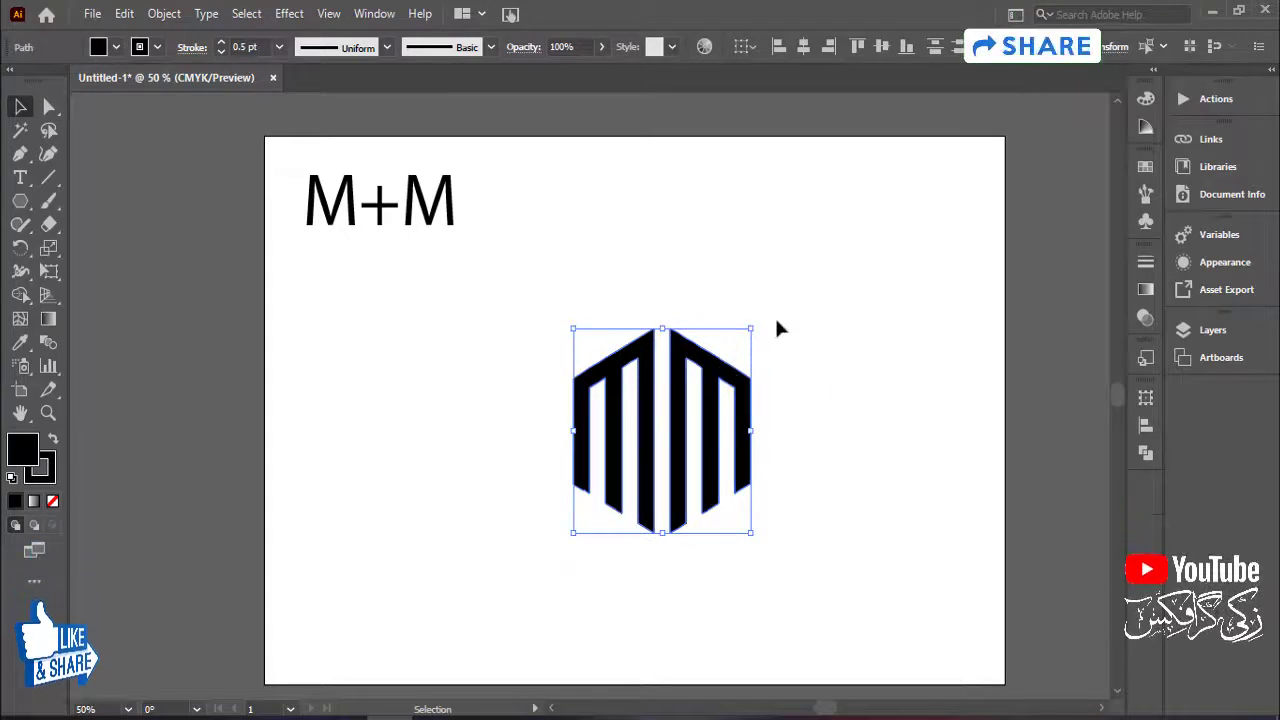
drag(751, 328, 820, 248)
drag(790, 318, 809, 272)
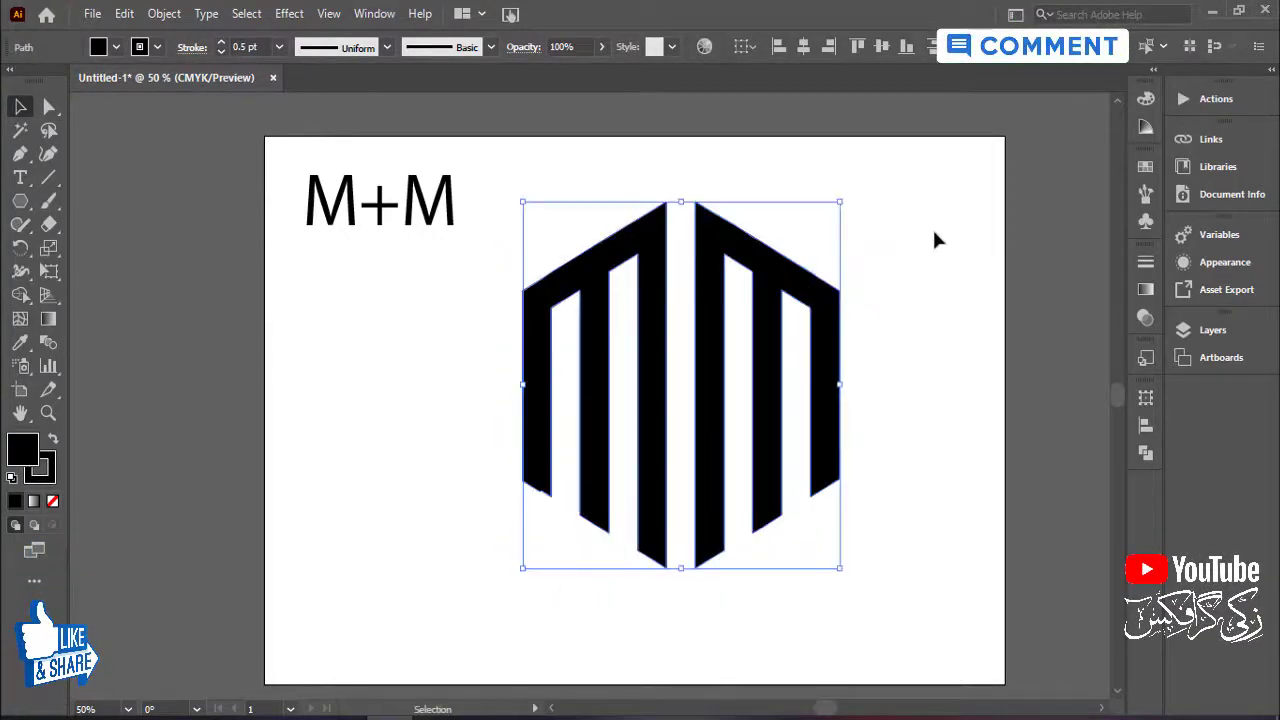
click(934, 237)
Thicken both M shapes by setting their stroke weight to 13 pt
click(622, 374)
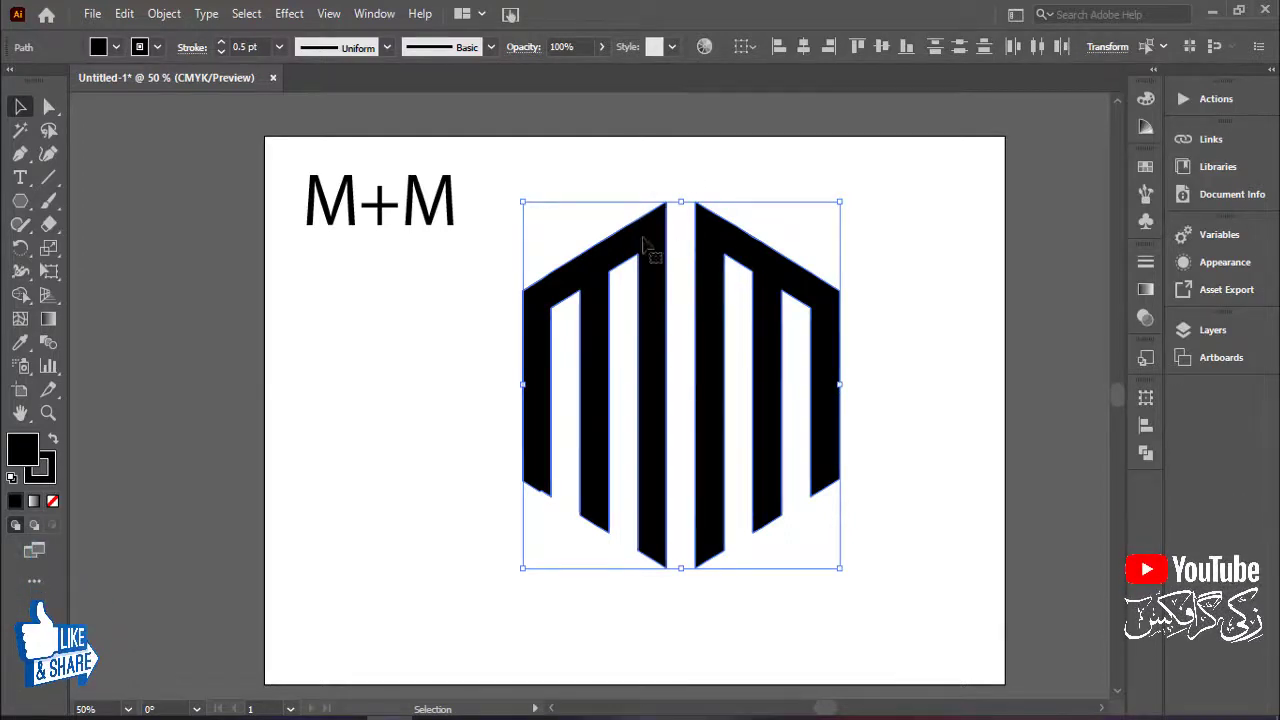
click(258, 47)
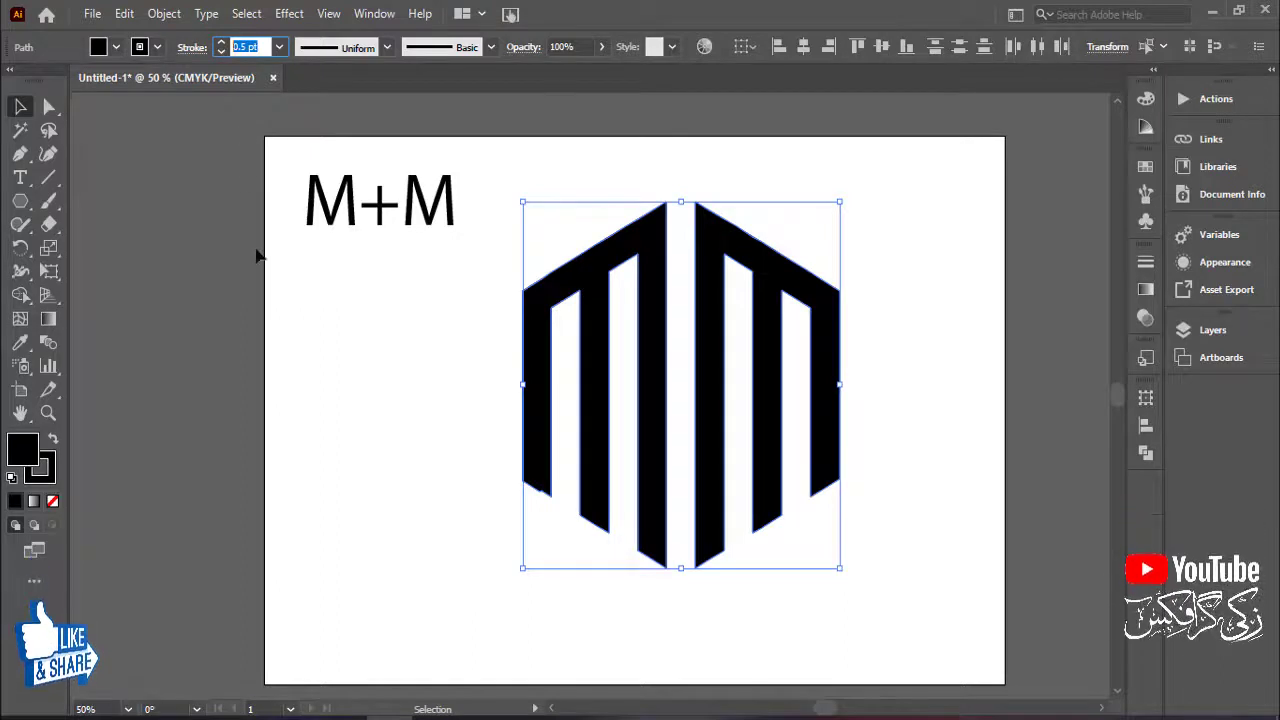
key(Up)
key(Up)
key(Up)
key(Up)
key(Up)
key(Up)
key(Up)
key(Up)
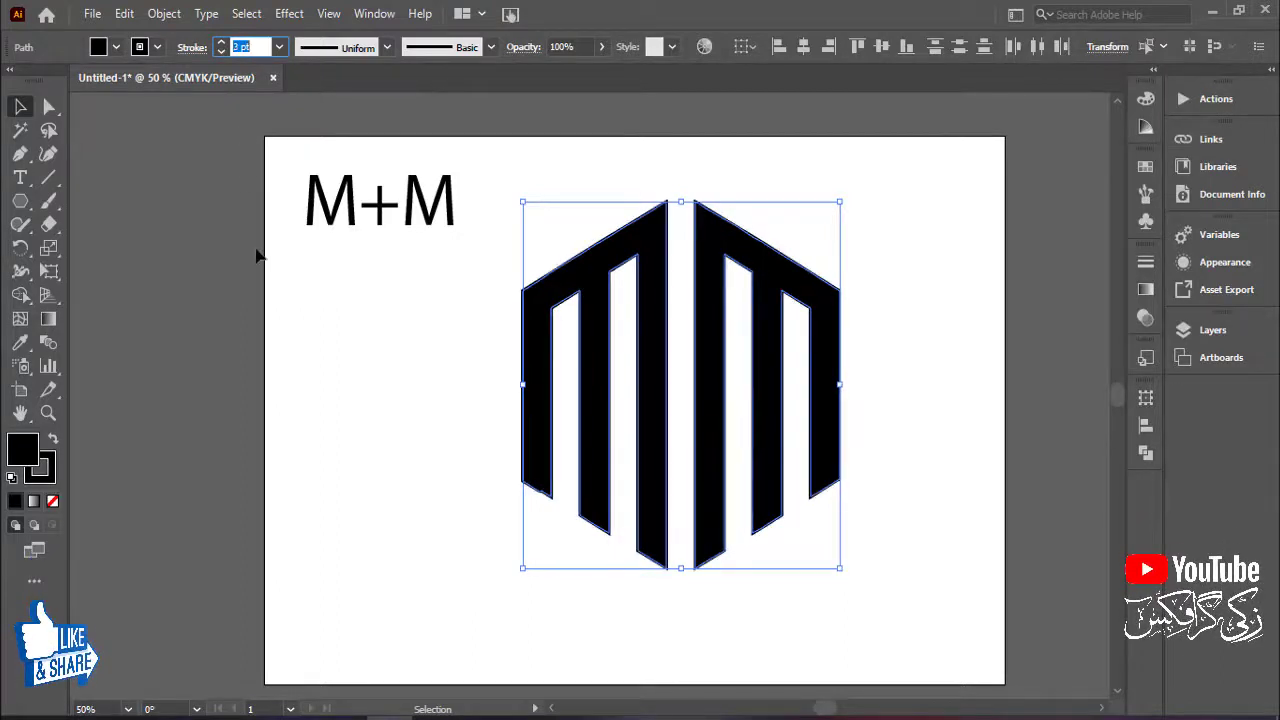
key(Up)
key(Up)
key(Up)
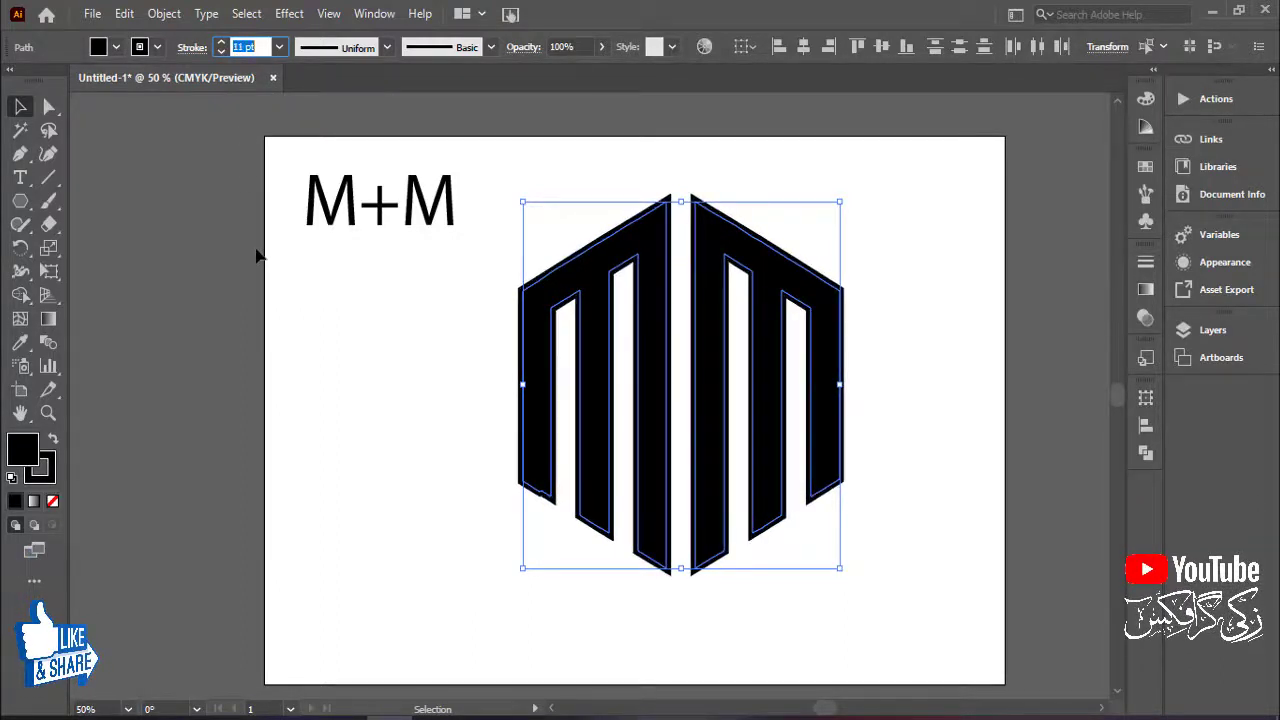
key(Up)
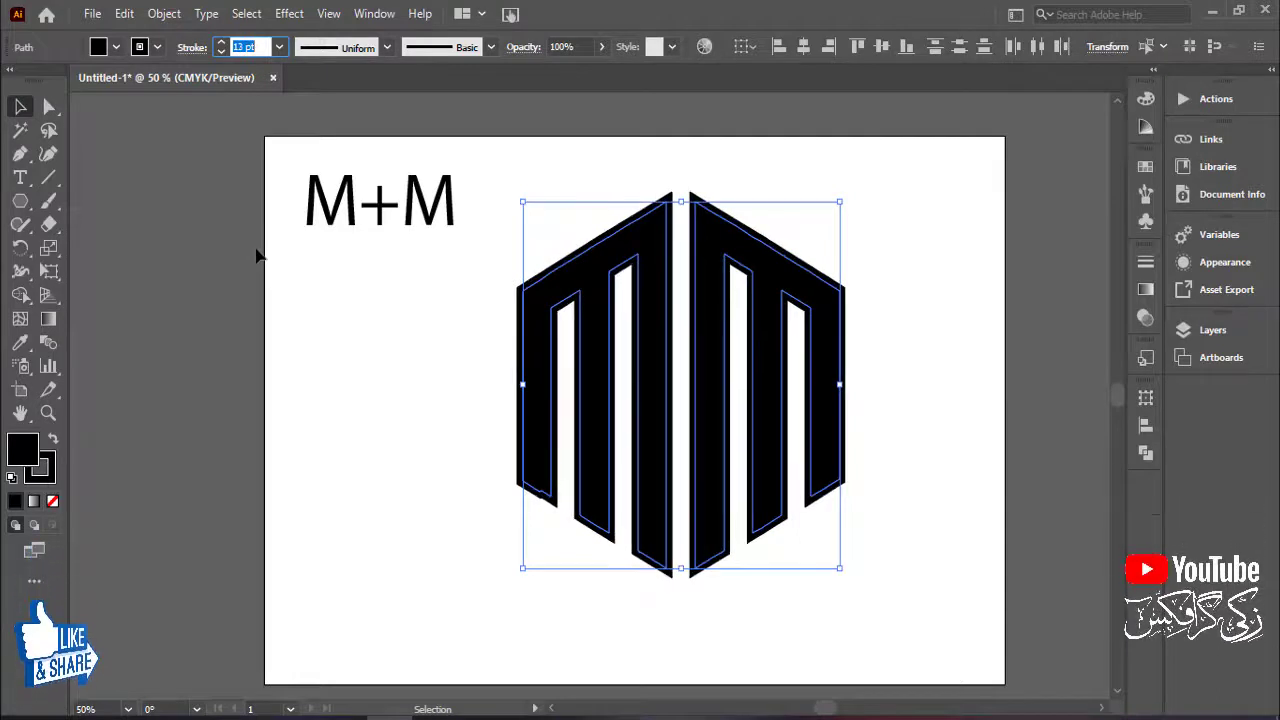
Select both M shapes and shift them slightly upward on the artboard
click(926, 362)
drag(914, 357, 608, 455)
drag(657, 394, 657, 375)
Move the M+M text below the logo, centred under it
click(443, 251)
drag(397, 210, 380, 210)
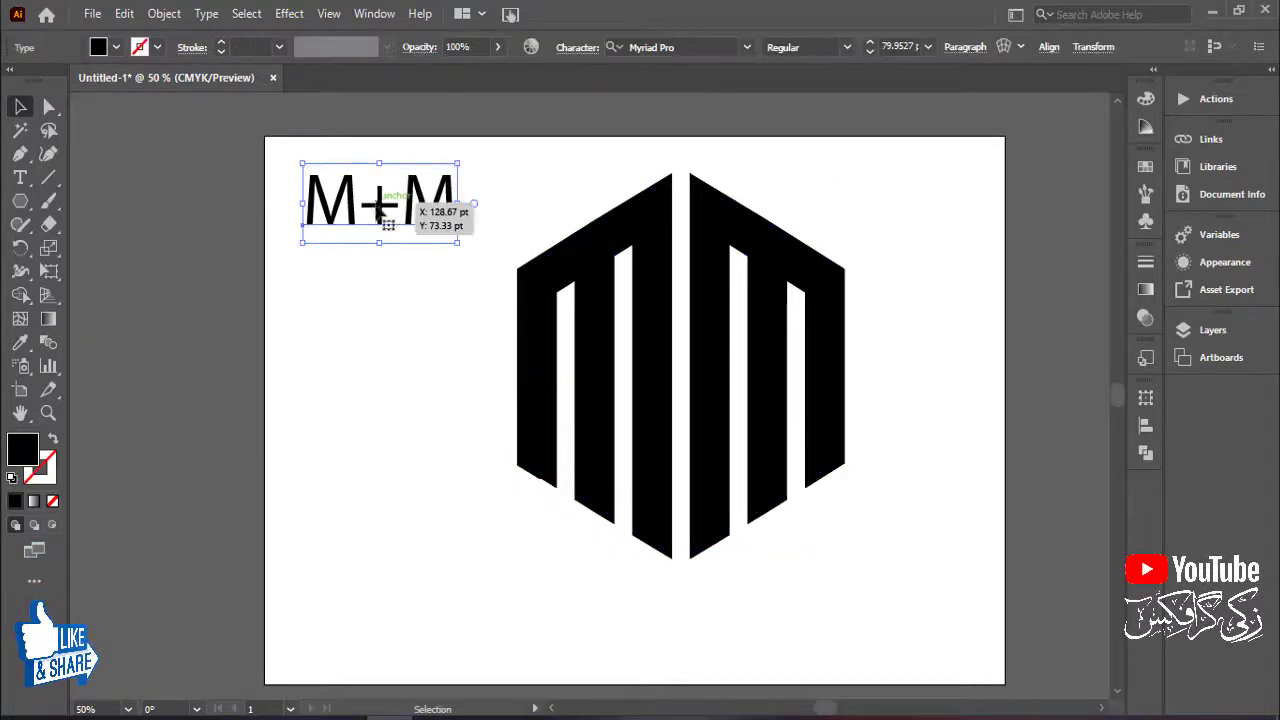
drag(407, 362, 679, 621)
click(213, 376)
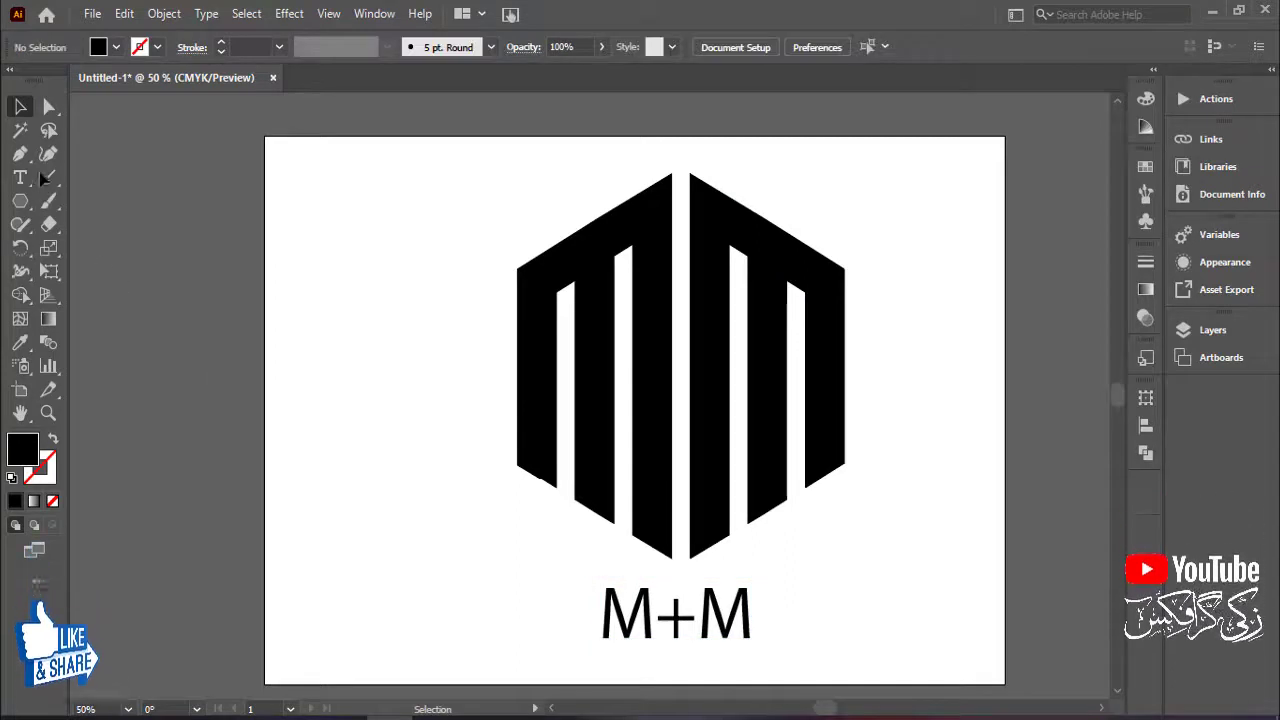
Add the text POLYGON LOGO M+M in the artboard's lower-left area
click(19, 178)
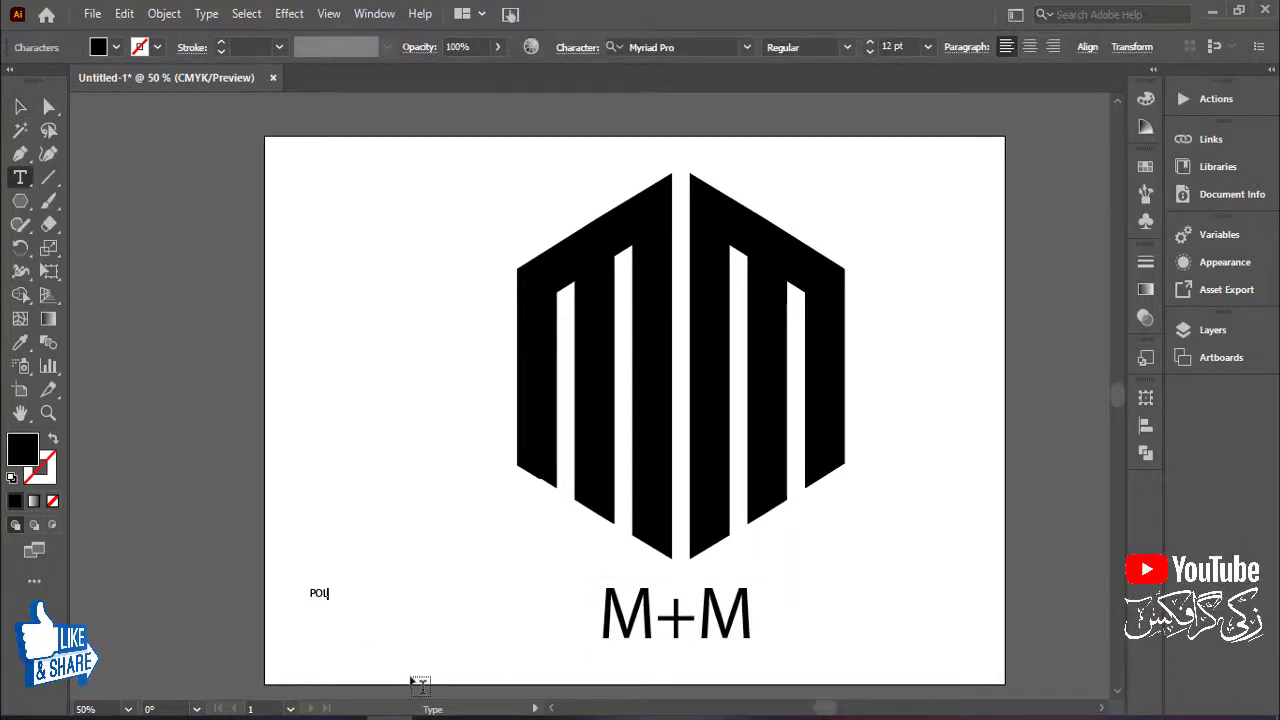
text(YGON LOGO M+M)
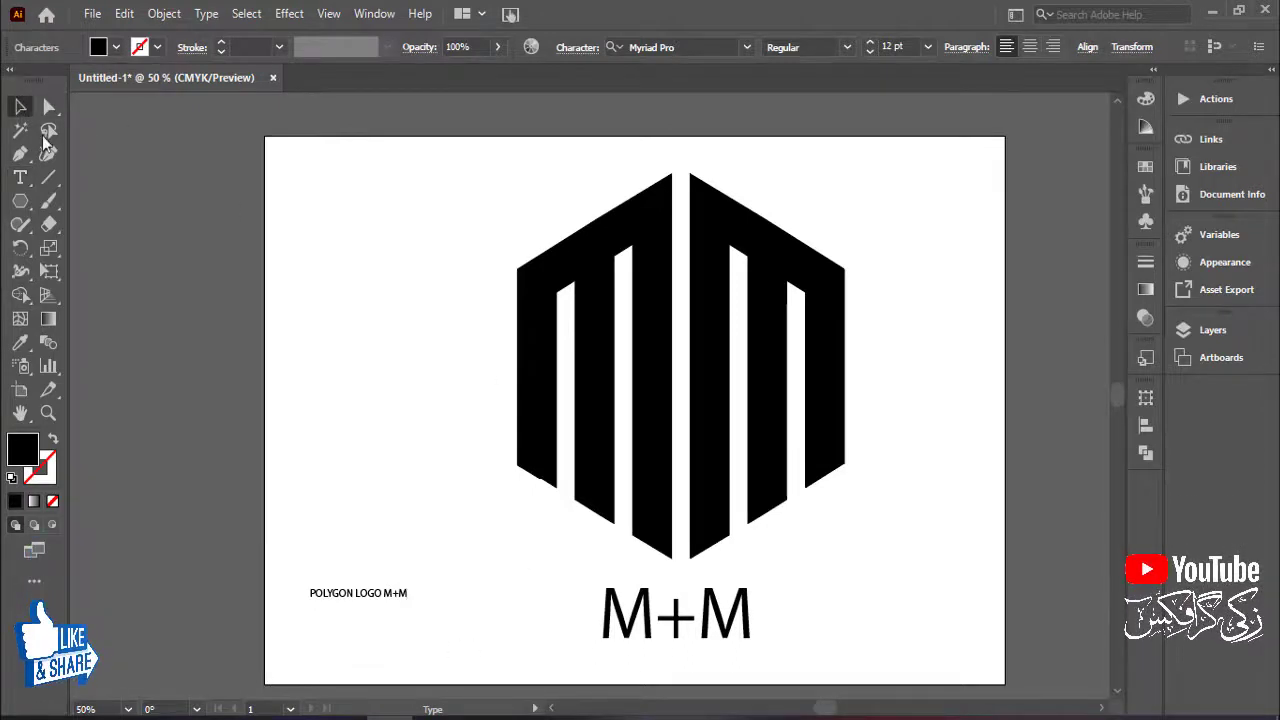
key(Escape)
Delete the large M+M text and put the POLYGON LOGO M+M caption in its place, enlarged to about 42 pt
click(735, 612)
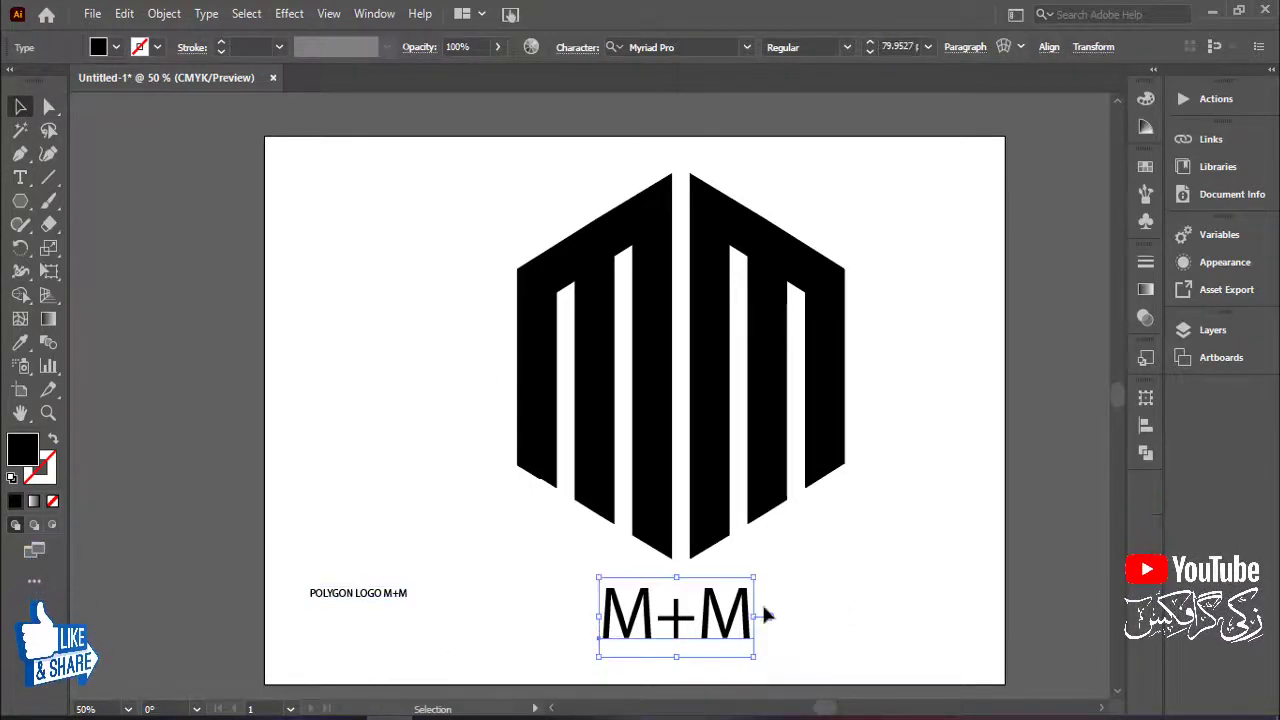
key(Delete)
click(383, 597)
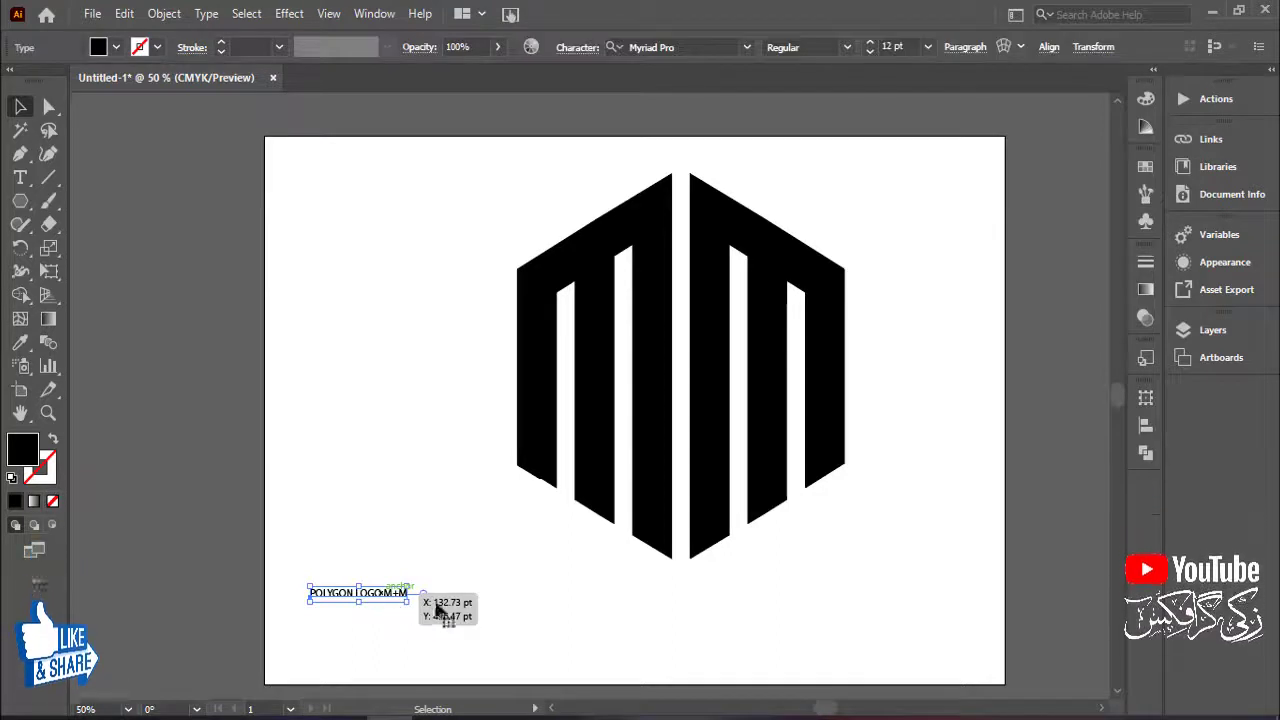
drag(417, 600, 764, 608)
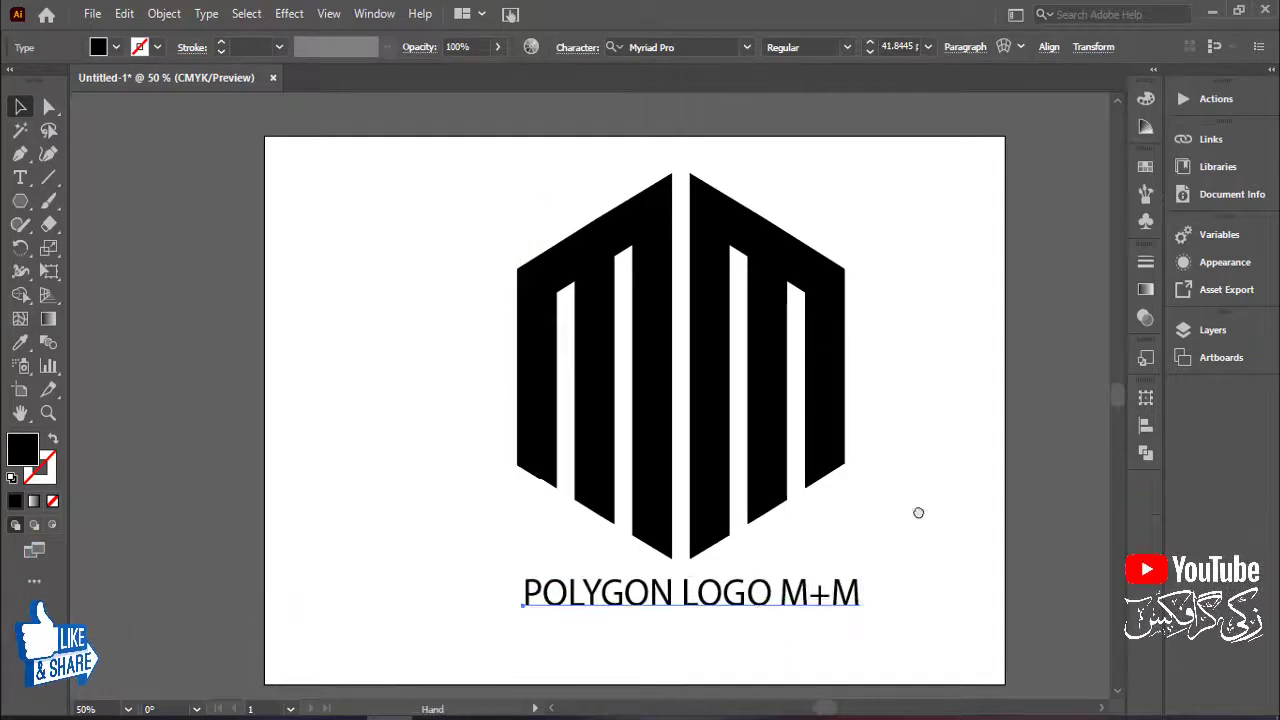
Select the logo together with its caption and move them toward the horizontal centre of the artboard
scroll(910, 430, right, 1)
drag(560, 651, 558, 648)
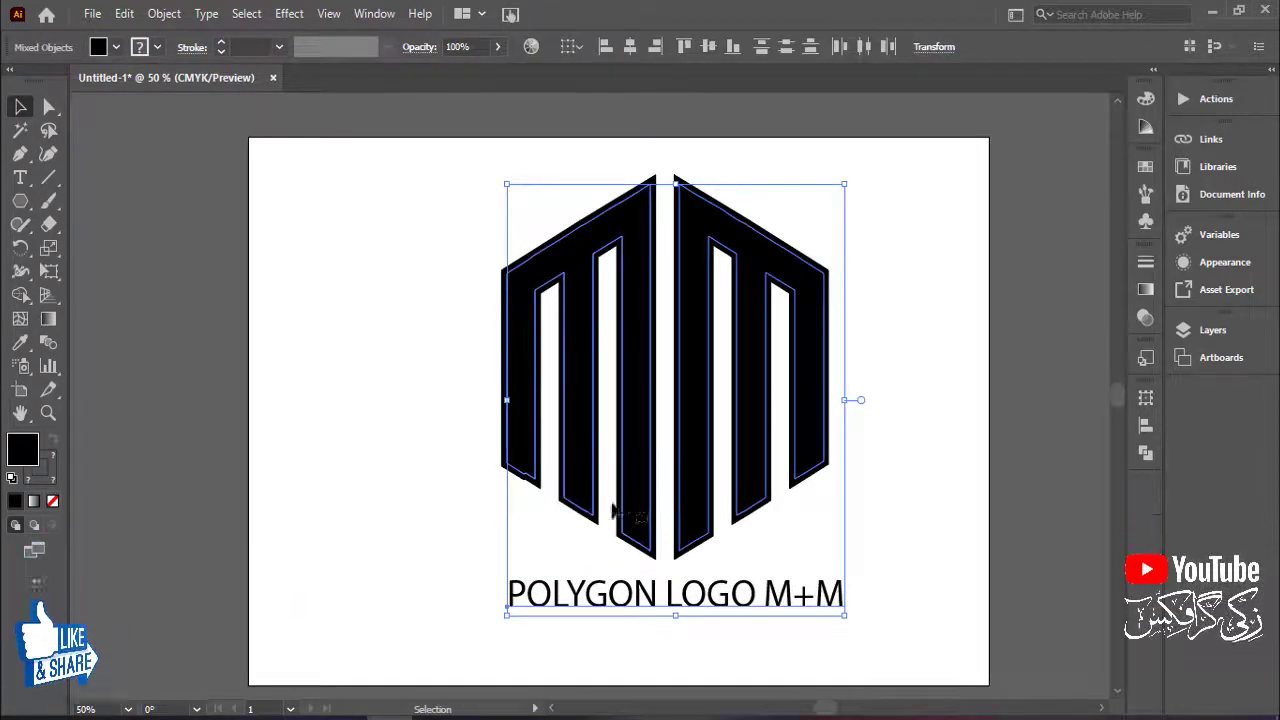
drag(635, 507, 597, 500)
key(space)
drag(887, 471, 940, 458)
drag(770, 455, 725, 460)
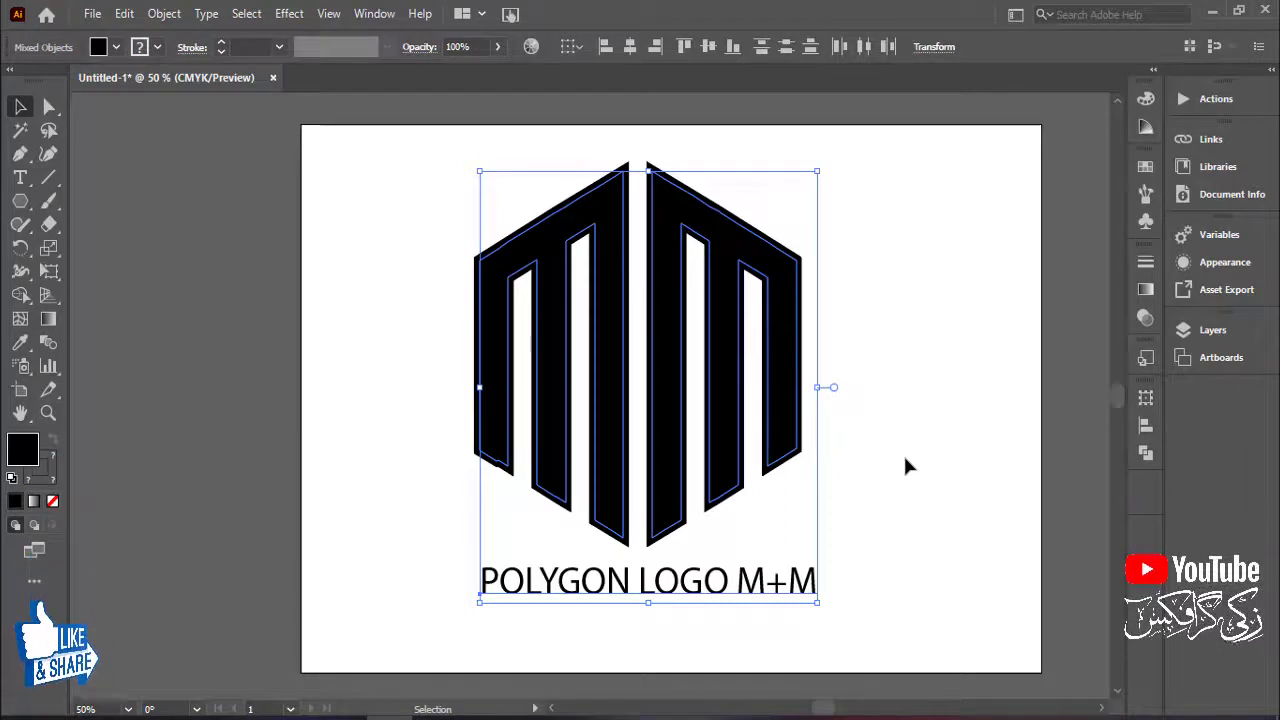
click(950, 478)
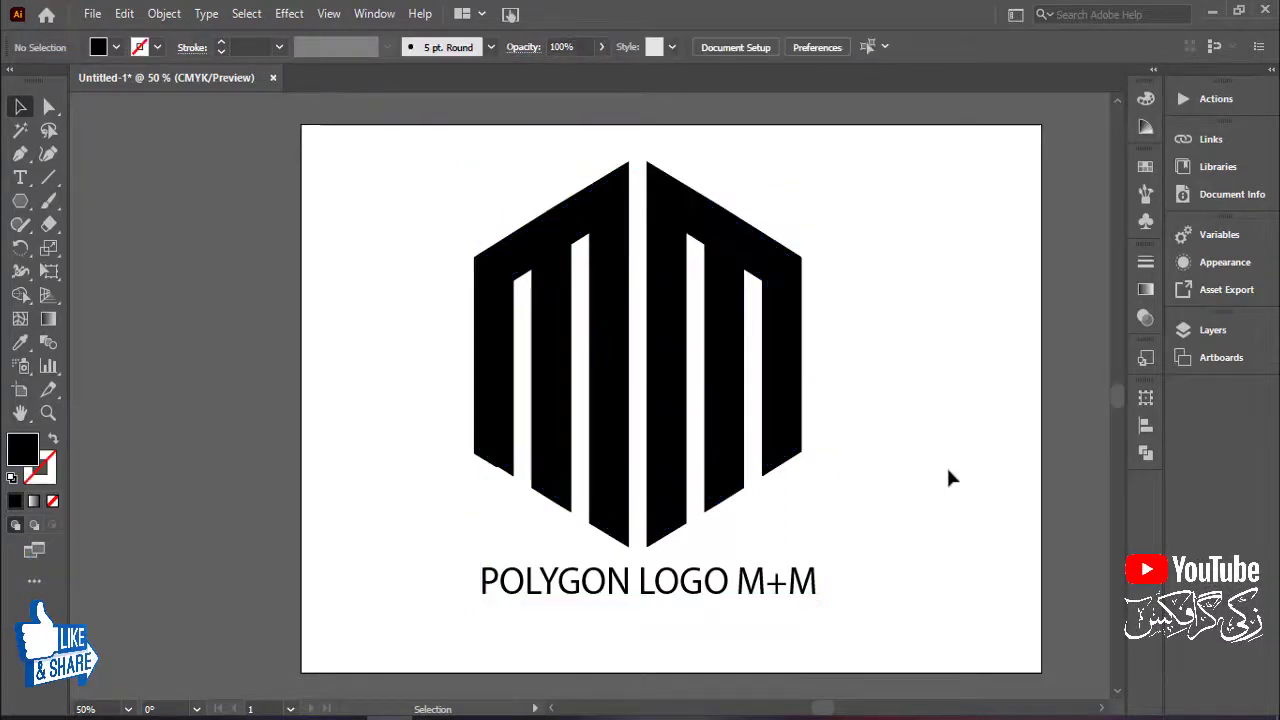